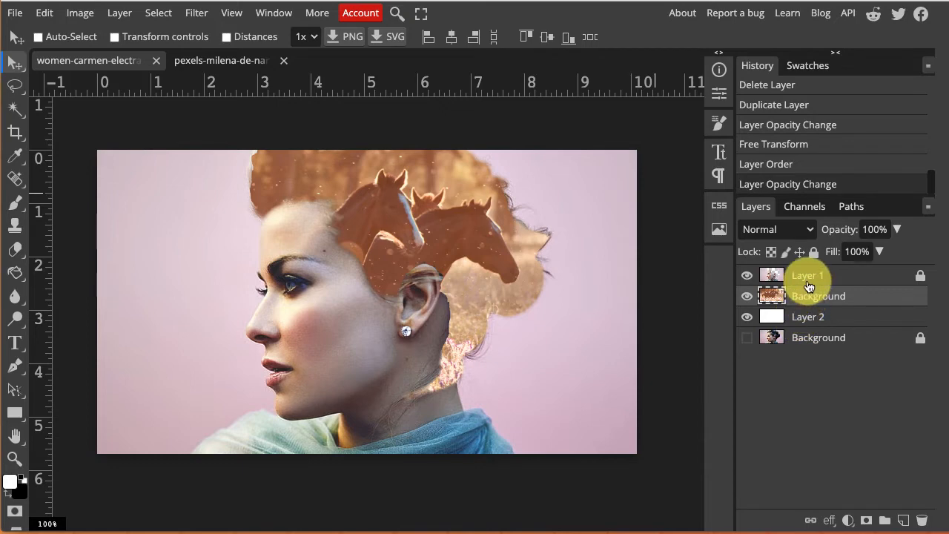
- Toggle the visibility of the finished composite's layers to examine the portrait, white layer, horse image and cut-out individually
click(748, 337)
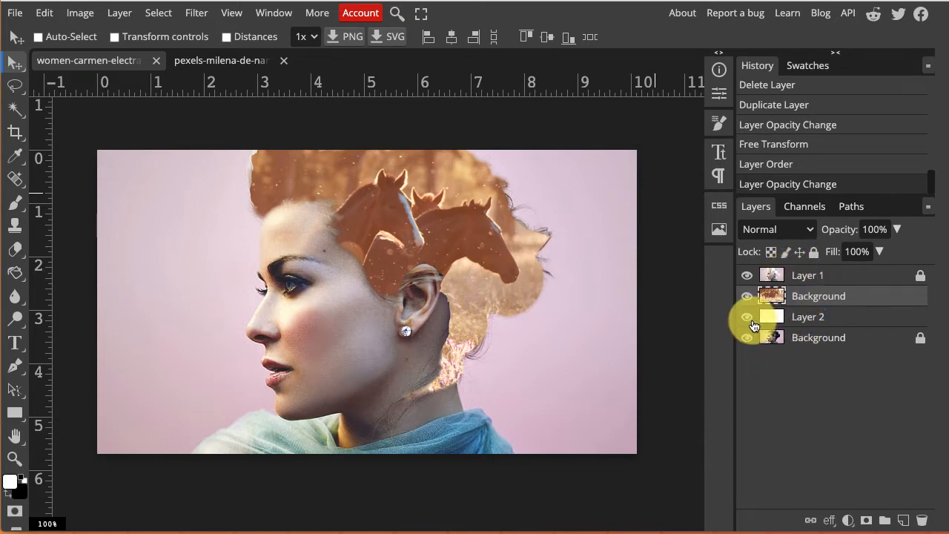
click(747, 296)
click(746, 275)
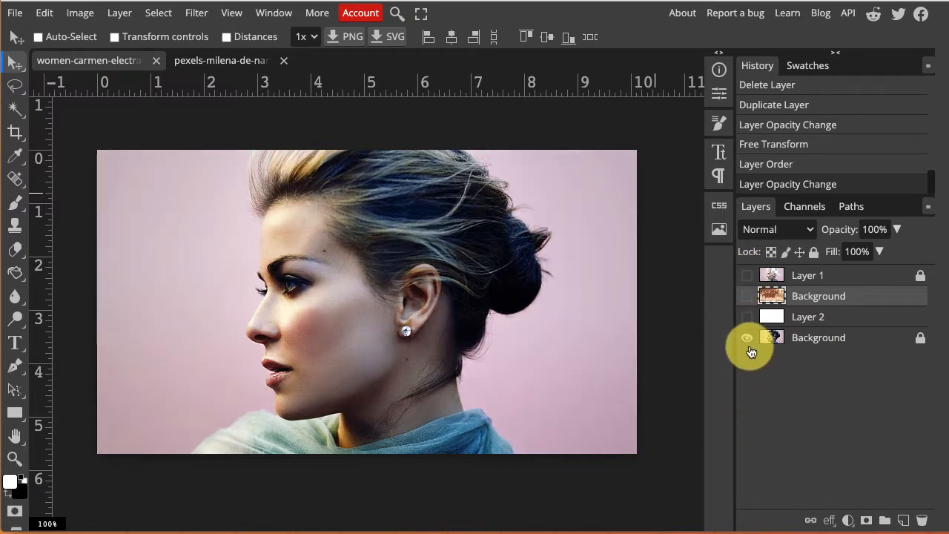
click(747, 317)
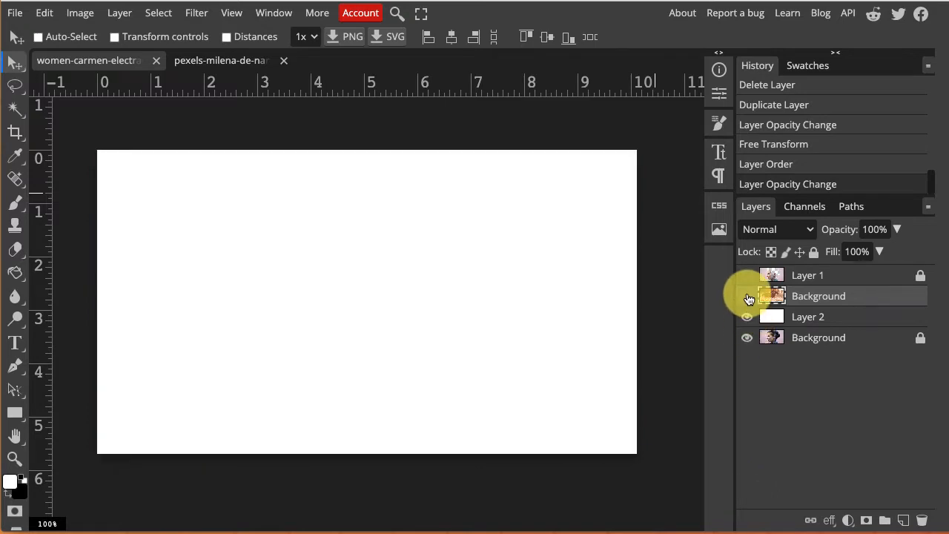
click(747, 296)
click(748, 275)
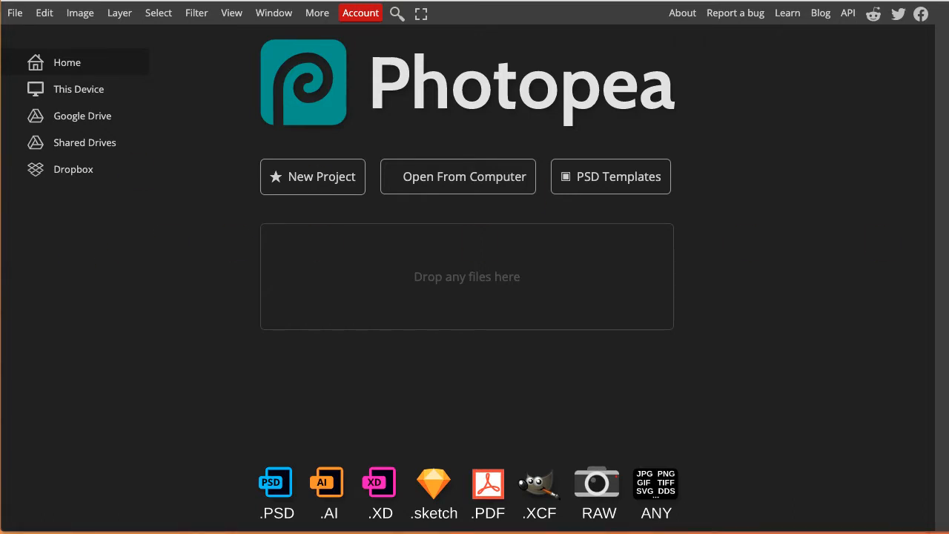
- Open the woman's profile portrait, plus the photo of the running horses from the school folder
drag(789, 319, 409, 257)
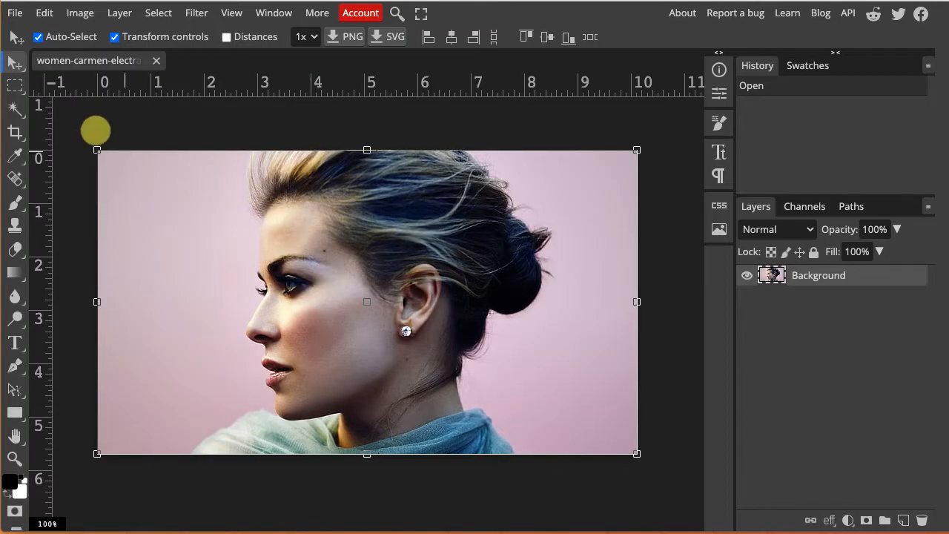
click(18, 13)
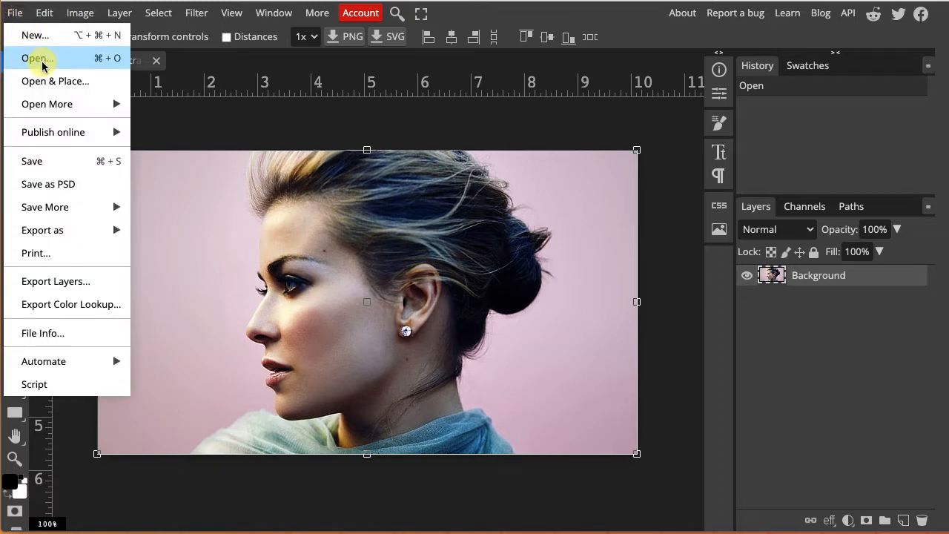
click(86, 66)
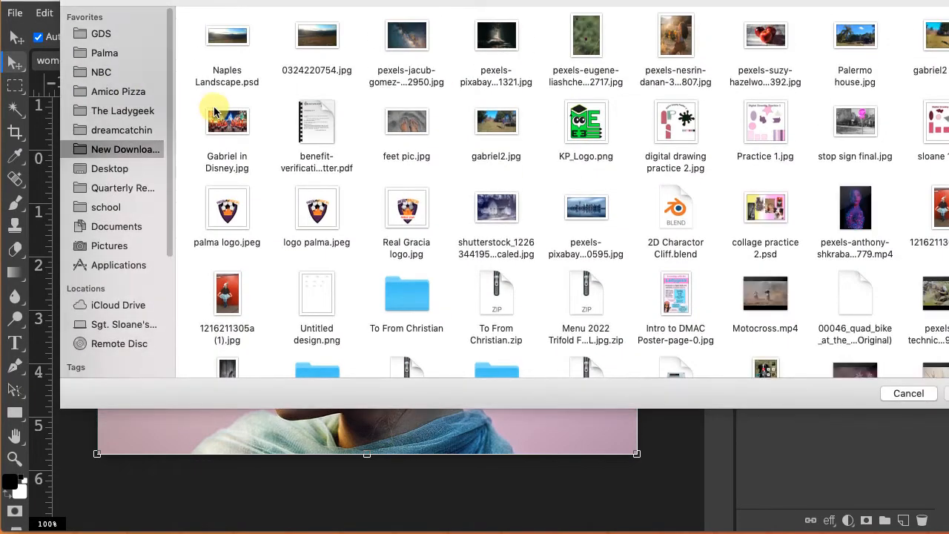
click(120, 211)
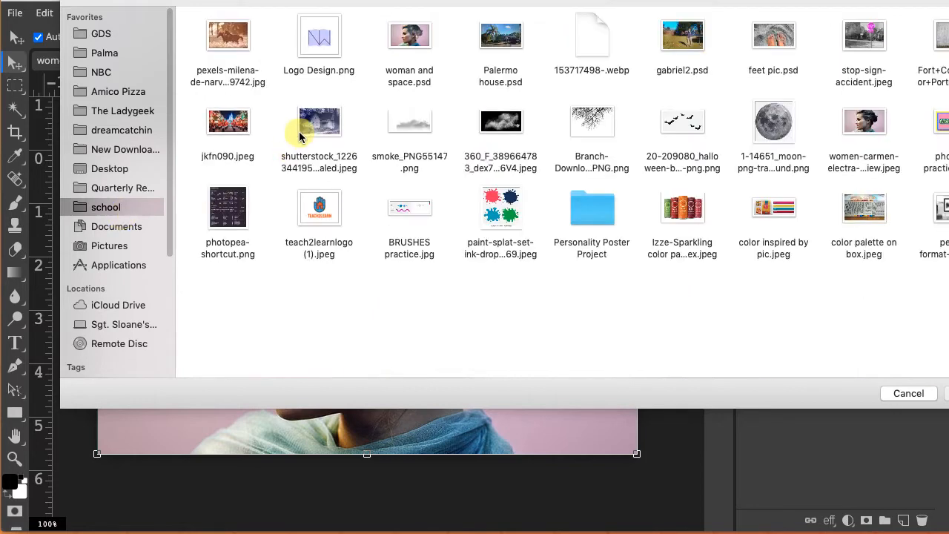
click(227, 33)
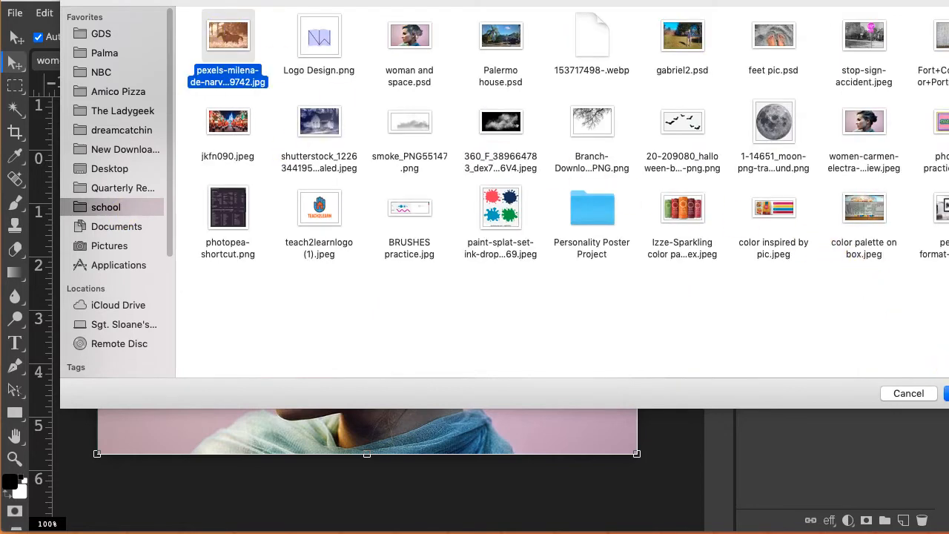
click(946, 393)
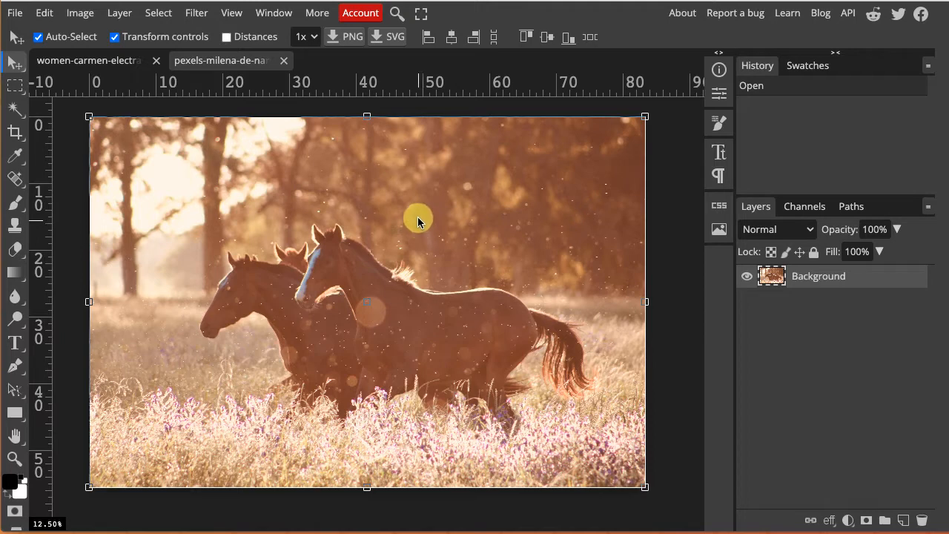
- Duplicate the Background layer in the woman's portrait document
click(86, 60)
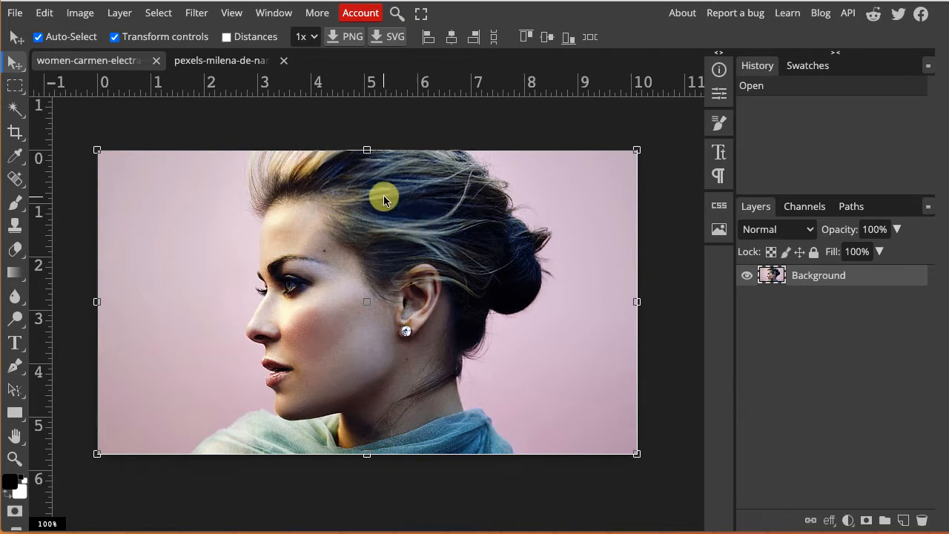
right_click(855, 281)
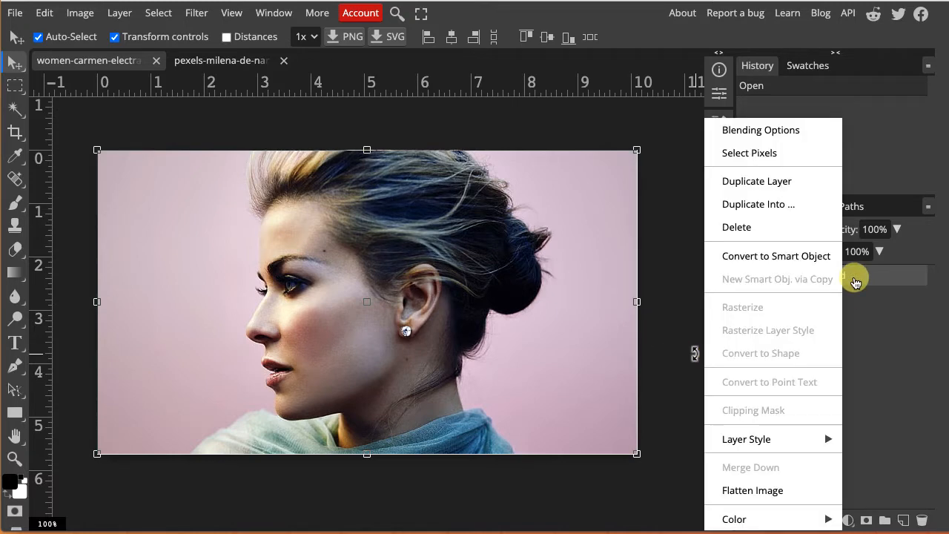
click(752, 185)
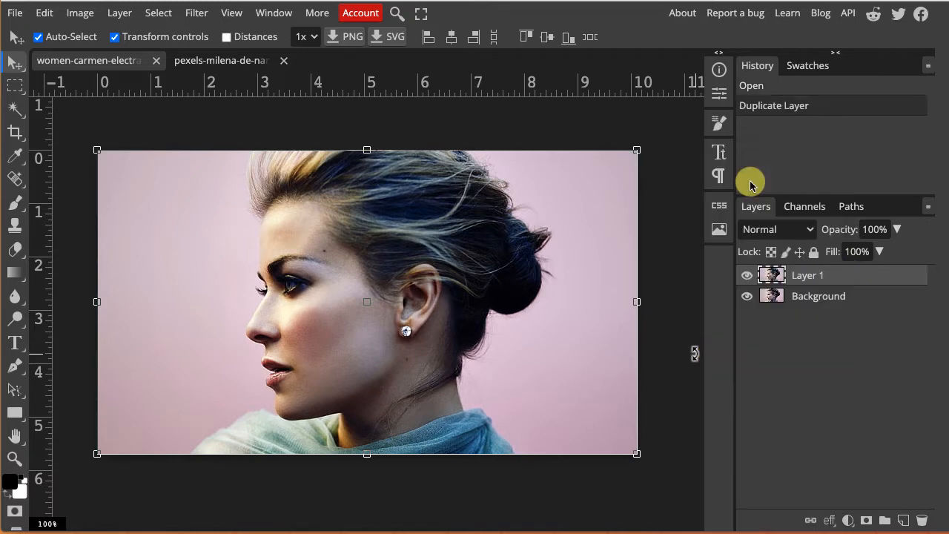
- Lock all properties of the portrait's original Background layer and hide it
click(861, 299)
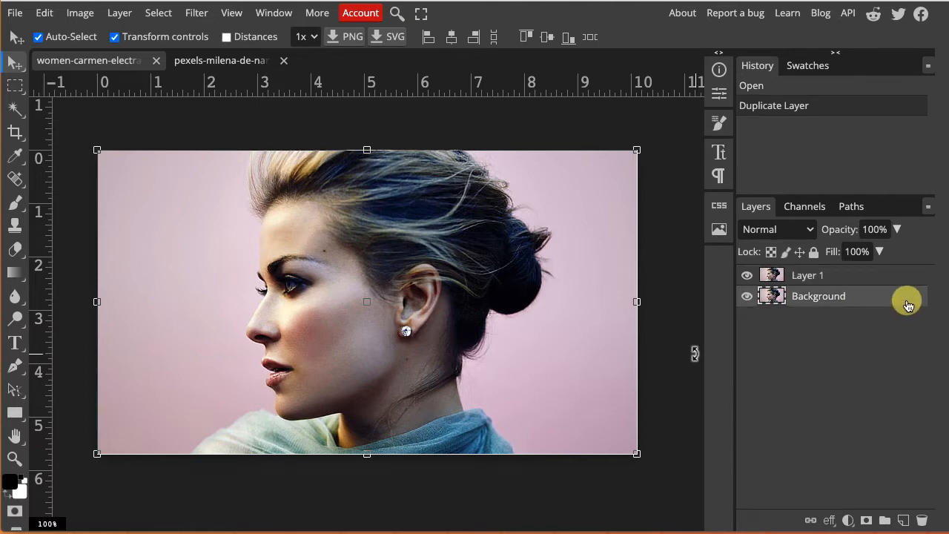
click(814, 253)
click(747, 296)
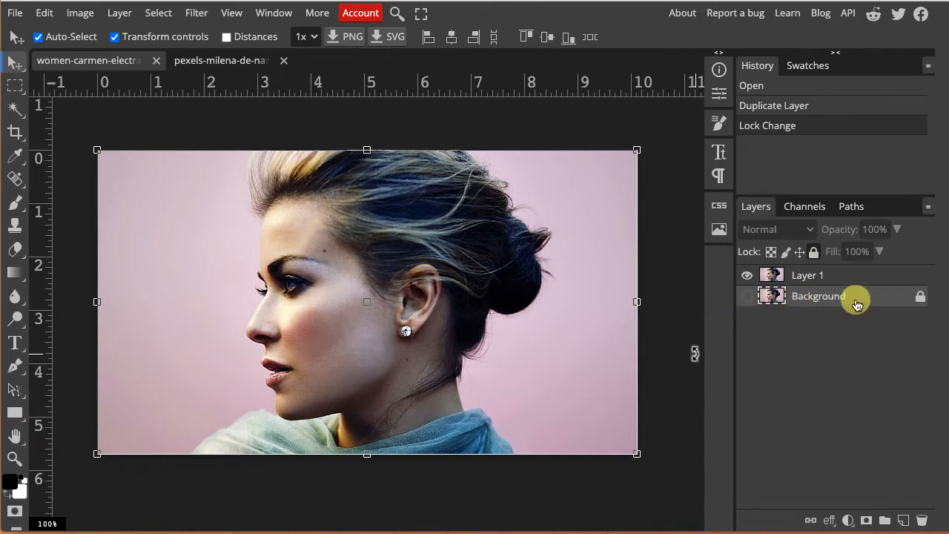
- Open the Hue/Saturation adjustment for Layer 1 and move its dialog clear of the woman's face
click(846, 278)
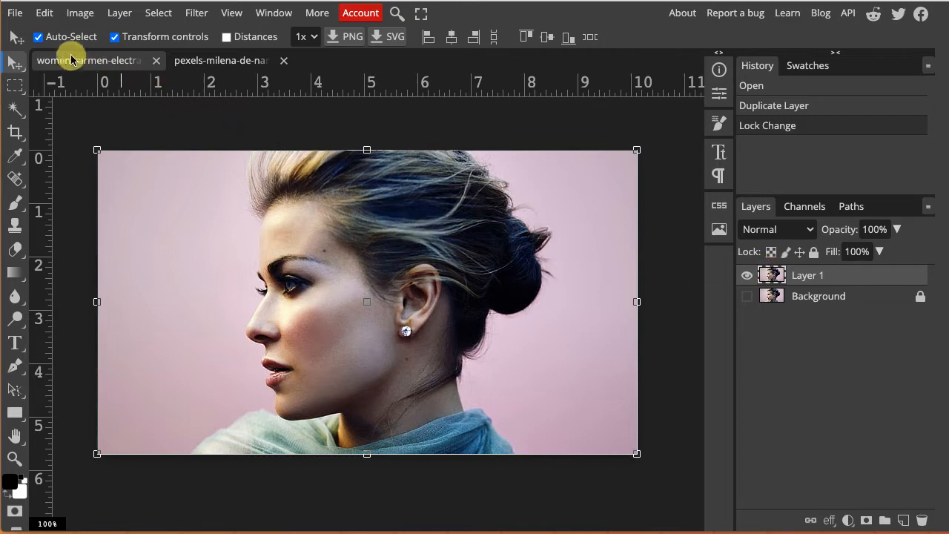
click(80, 14)
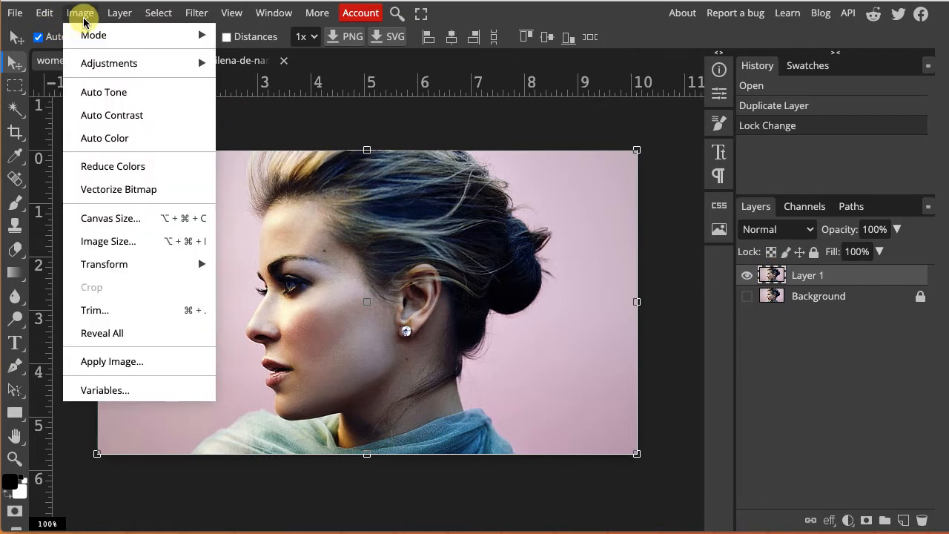
mouse_move(100, 63)
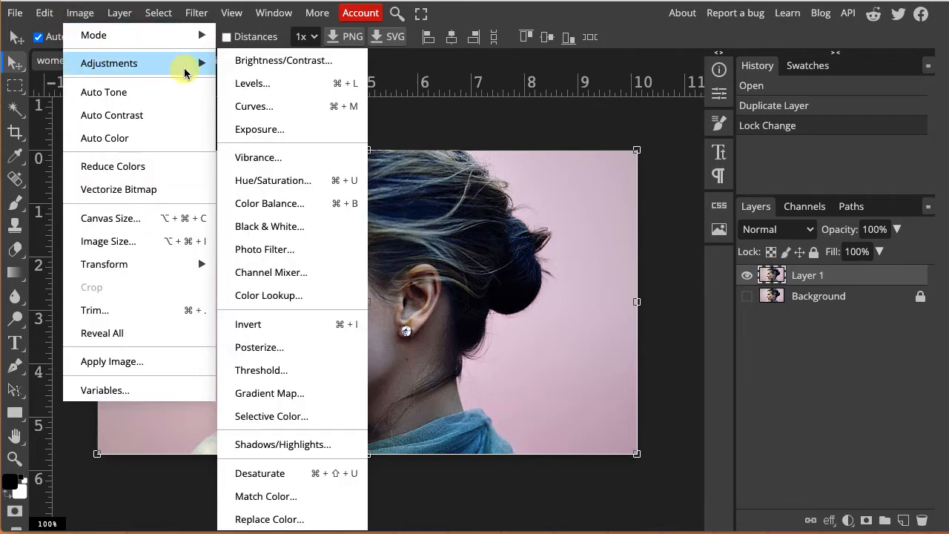
click(273, 187)
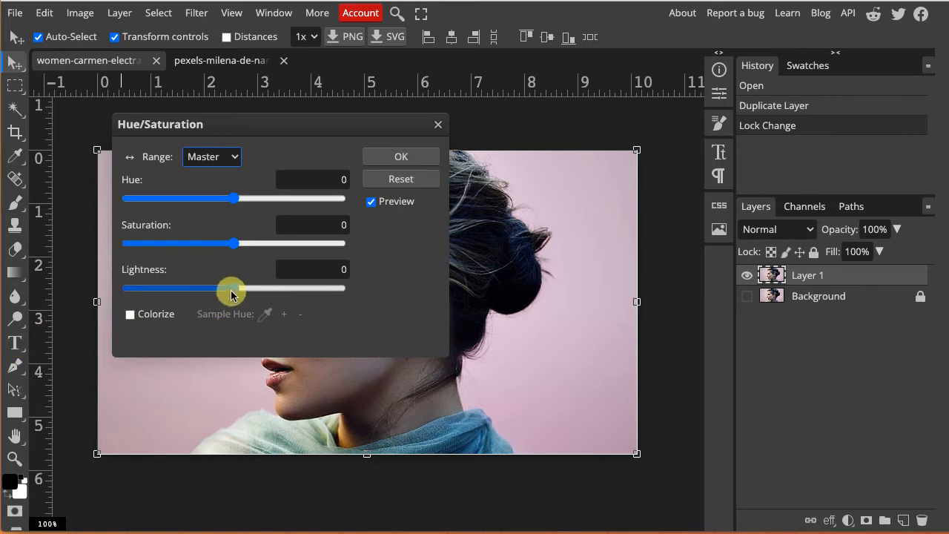
drag(306, 129, 615, 138)
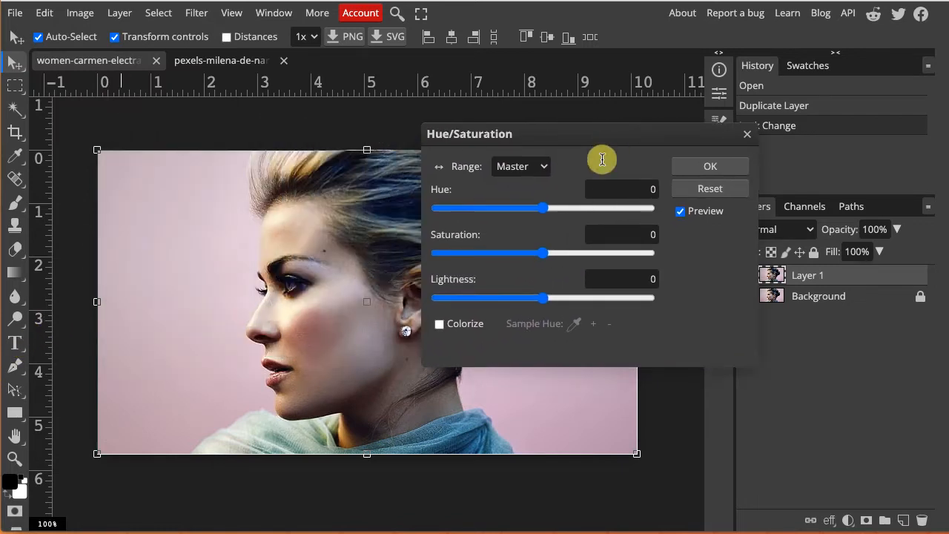
drag(544, 298, 555, 293)
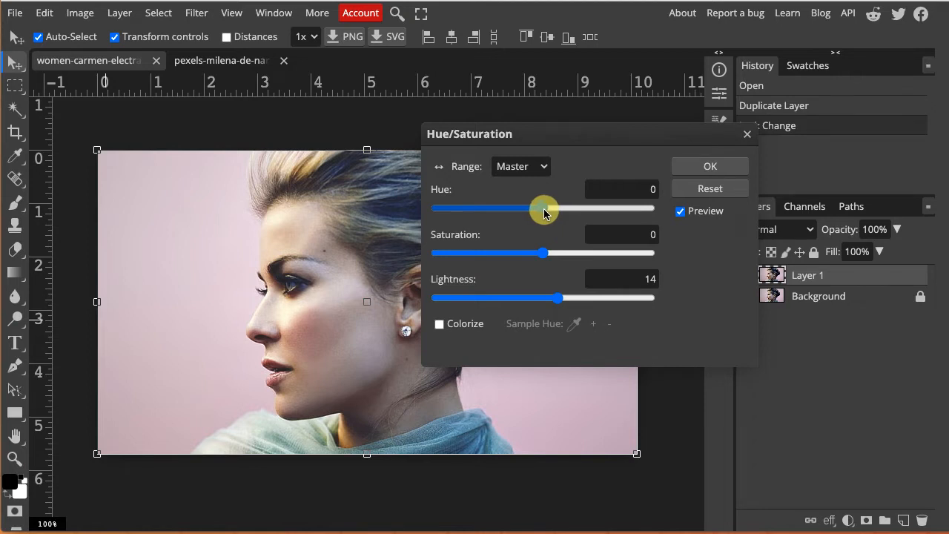
drag(547, 213, 592, 215)
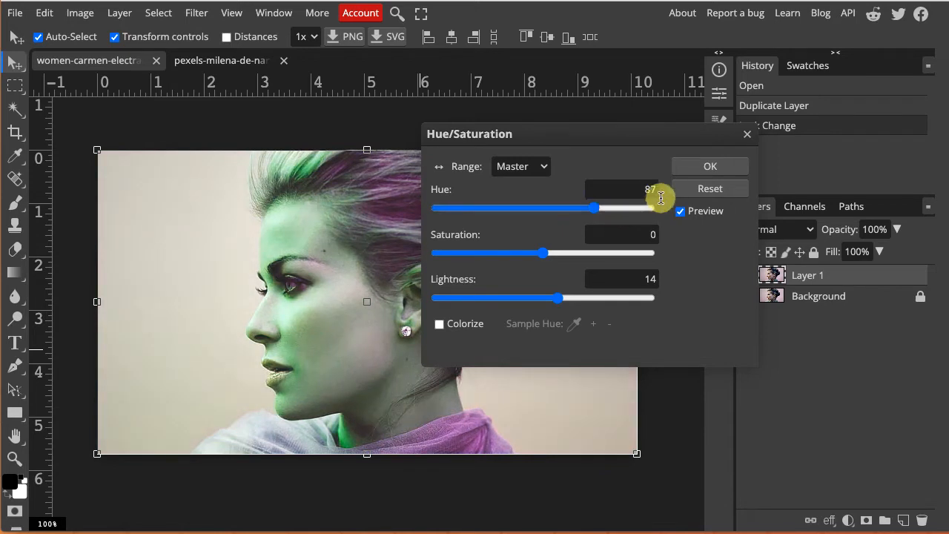
click(697, 191)
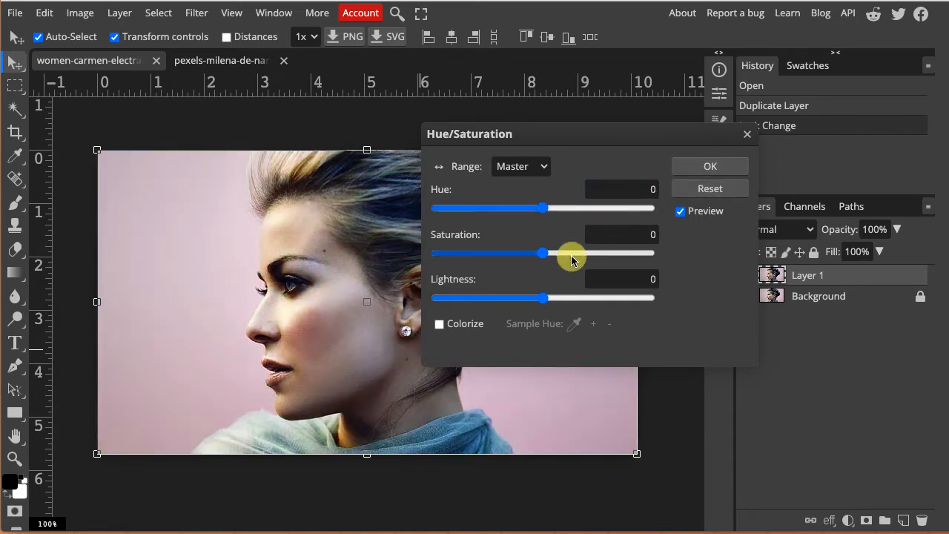
- Apply the Hue/Saturation adjustment to Layer 1 with saturation 15 and lightness 14
mouse_move(543, 256)
mouse_down()
mouse_move(555, 253)
mouse_move(544, 261)
mouse_move(549, 282)
mouse_move(559, 258)
mouse_up()
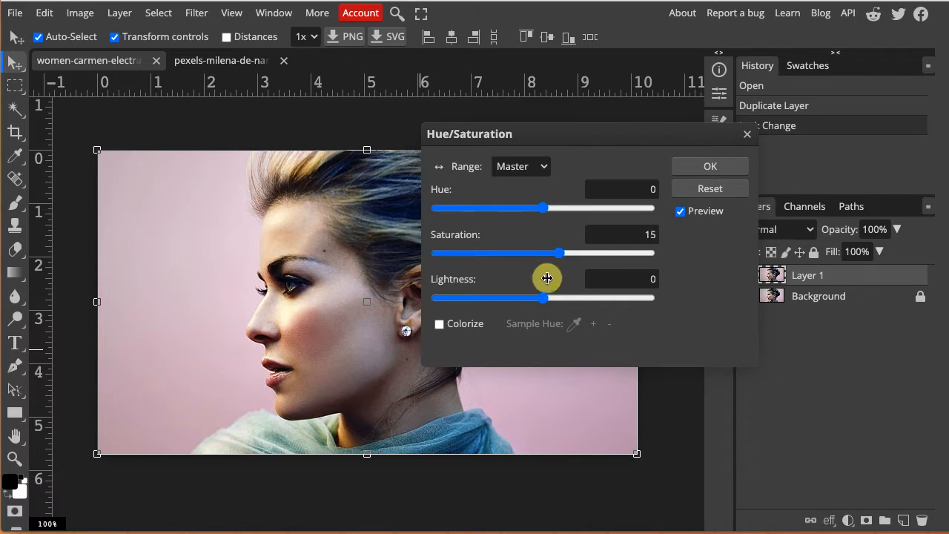
drag(544, 298, 559, 300)
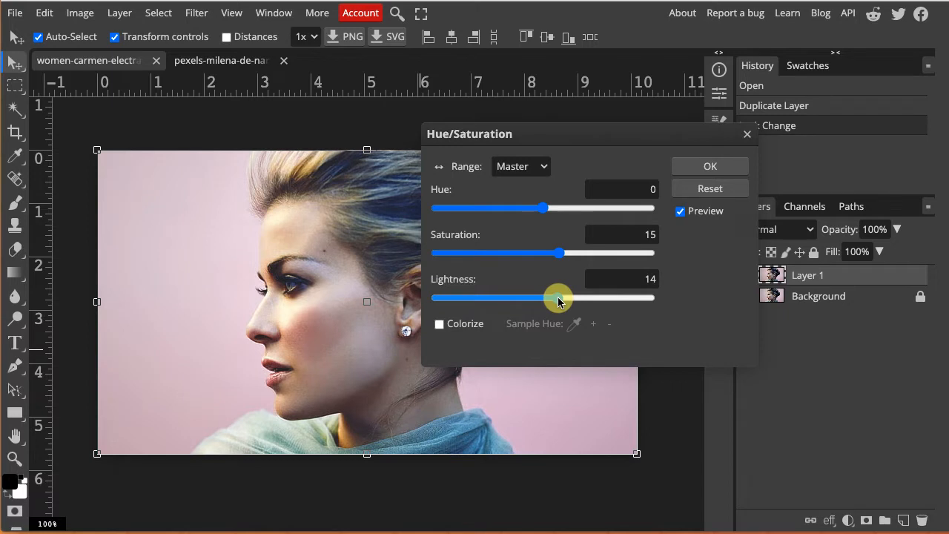
click(703, 171)
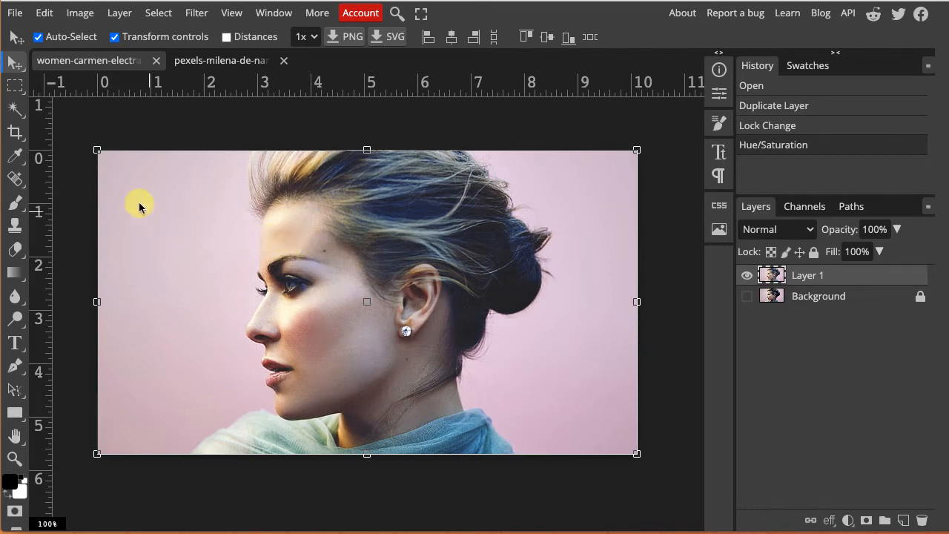
- Check the portrait's pixel dimensions and resolution in the Image Size settings, leaving the values as they are
click(81, 13)
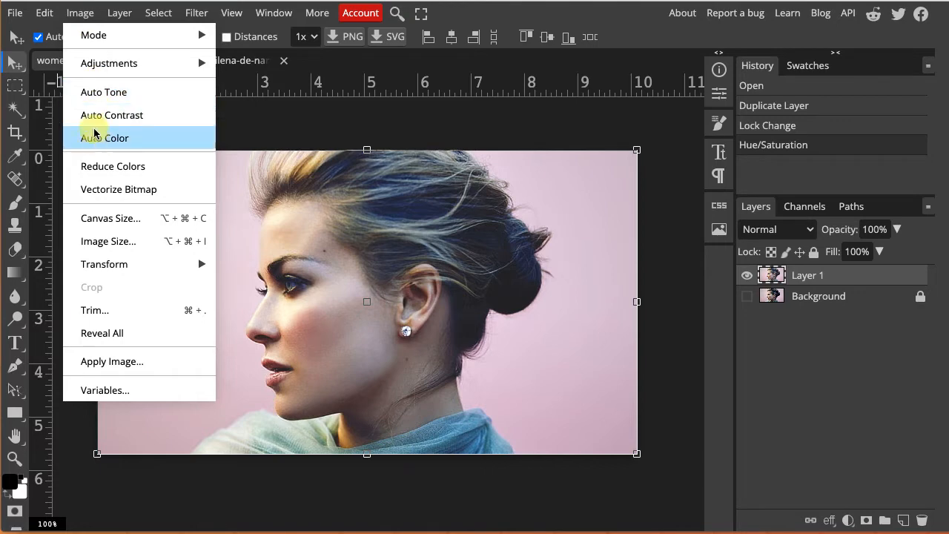
click(119, 243)
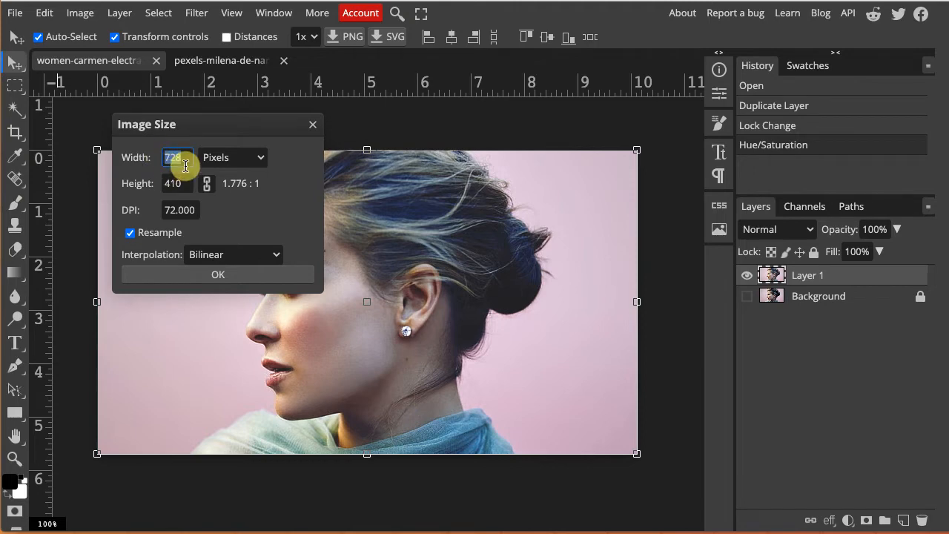
click(288, 276)
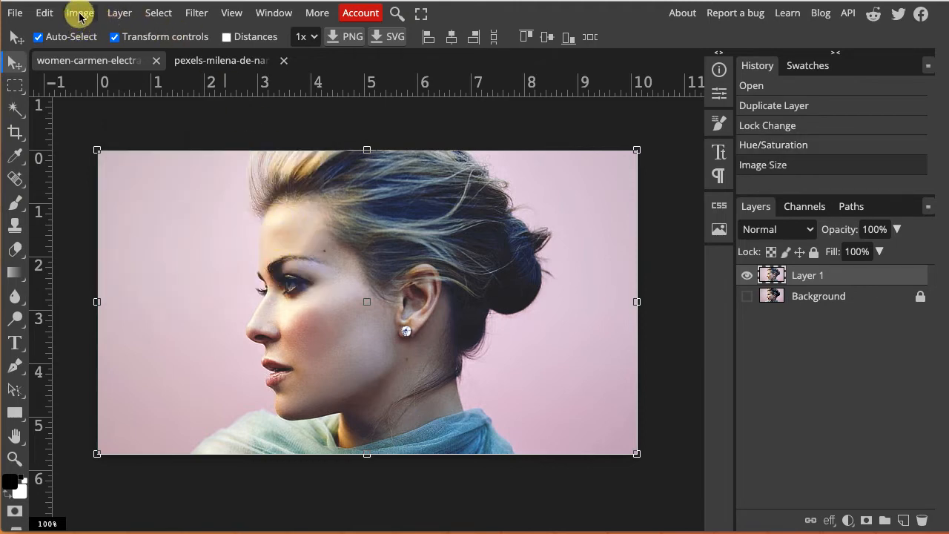
- Resize the horse photo to 750 pixels wide and 500 pixels high, keeping its 3:2 proportions
click(210, 60)
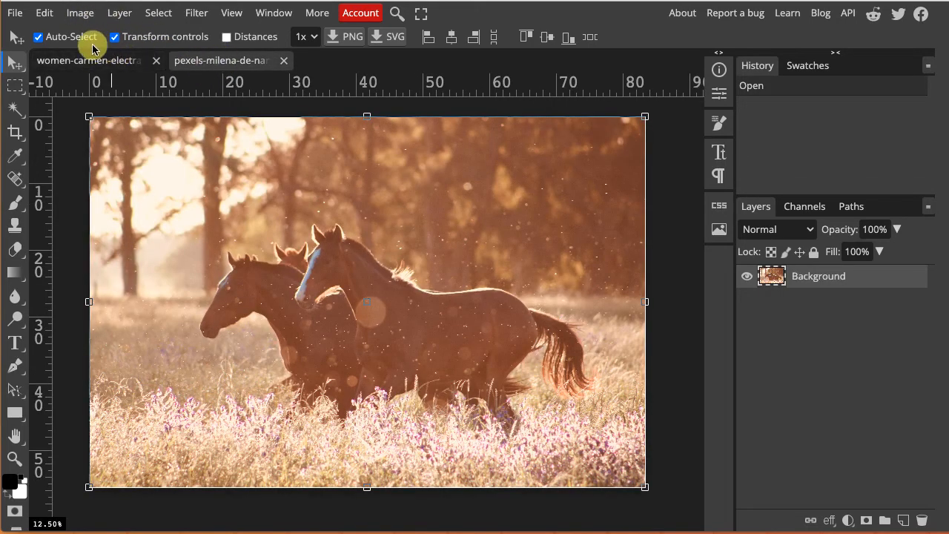
click(77, 13)
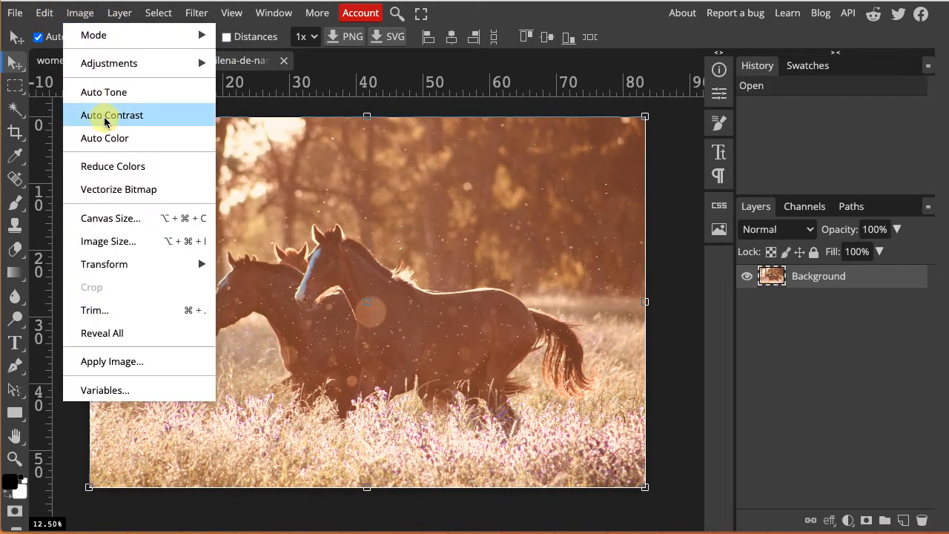
click(119, 241)
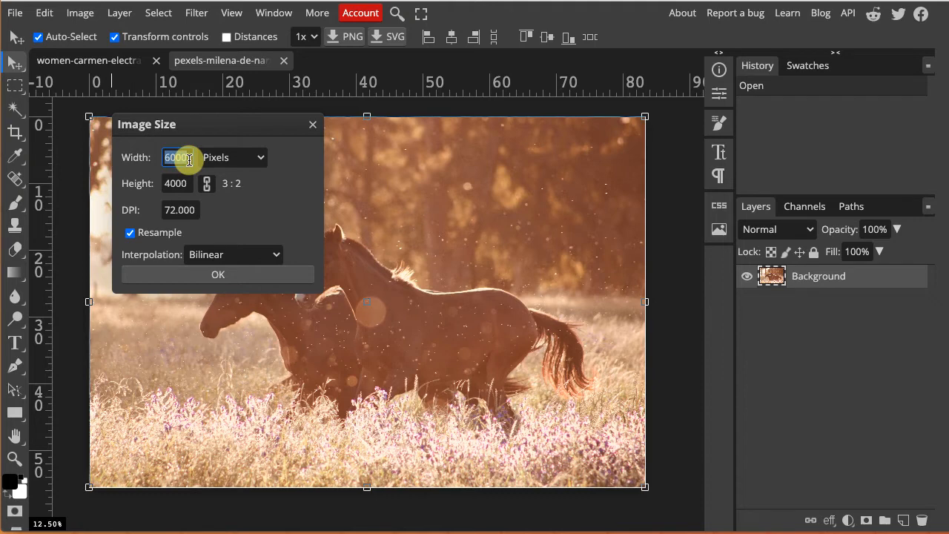
text(750)
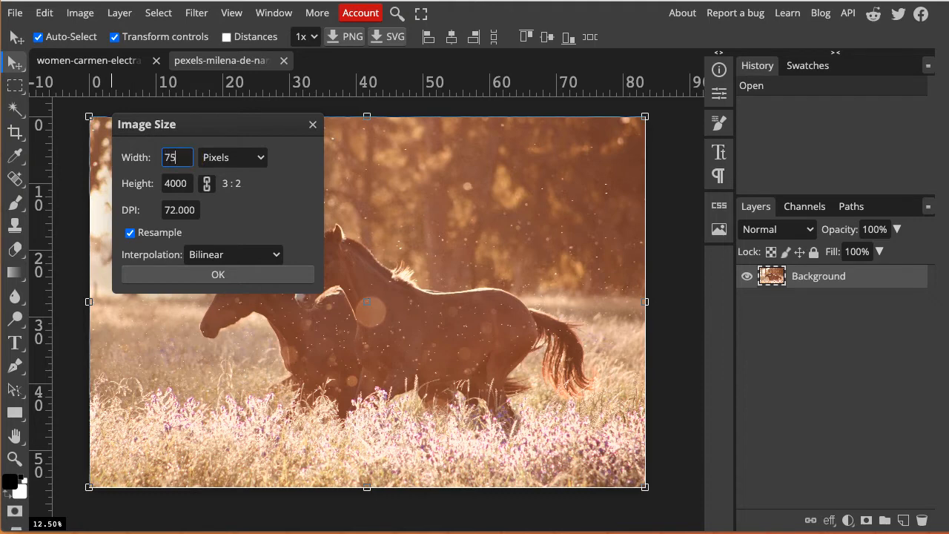
click(207, 184)
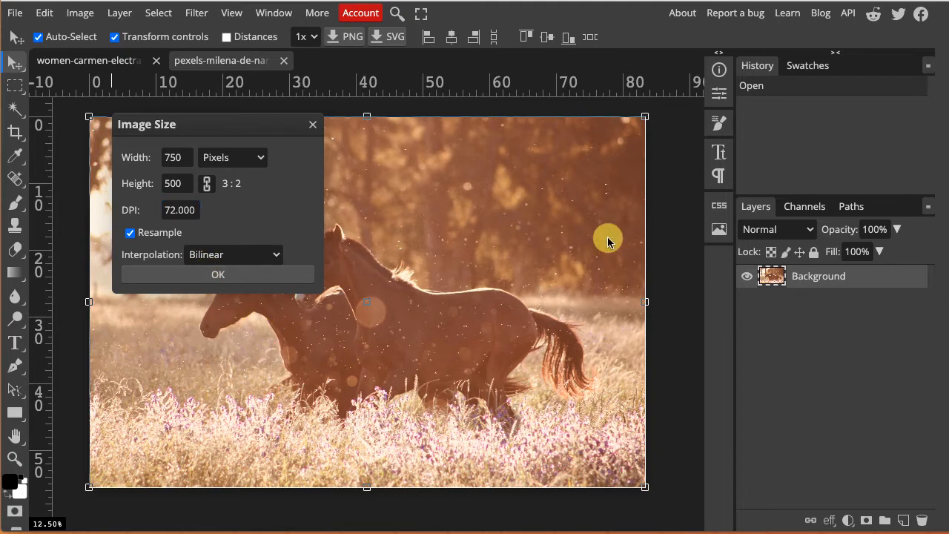
click(291, 275)
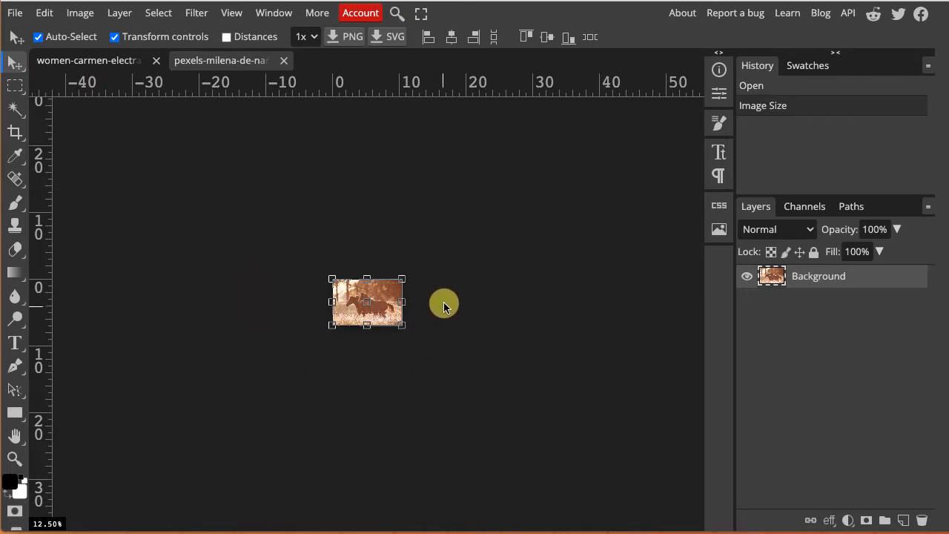
- Switch back to the woman's portrait document and add a new empty layer above Layer 1
scroll(445, 304, down, 2)
scroll(445, 298, up, 1)
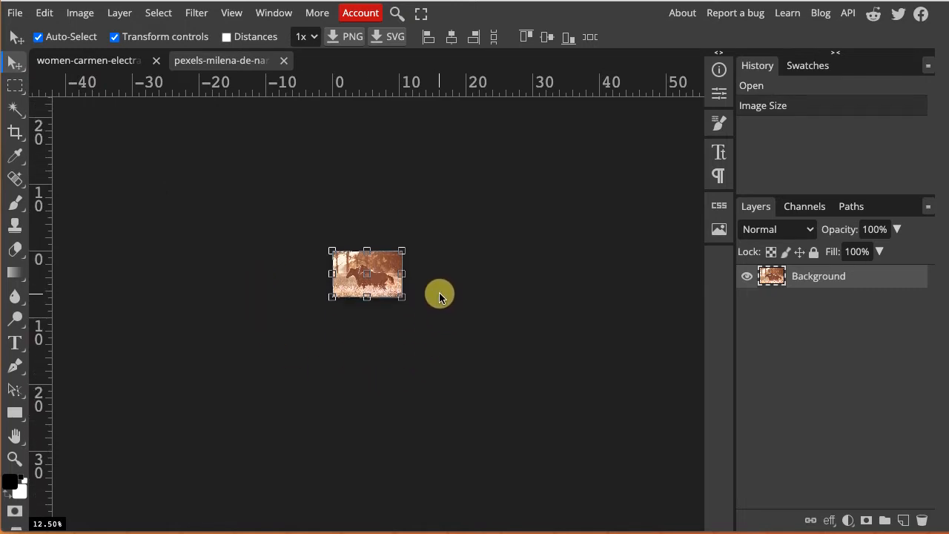
key(z)
click(110, 60)
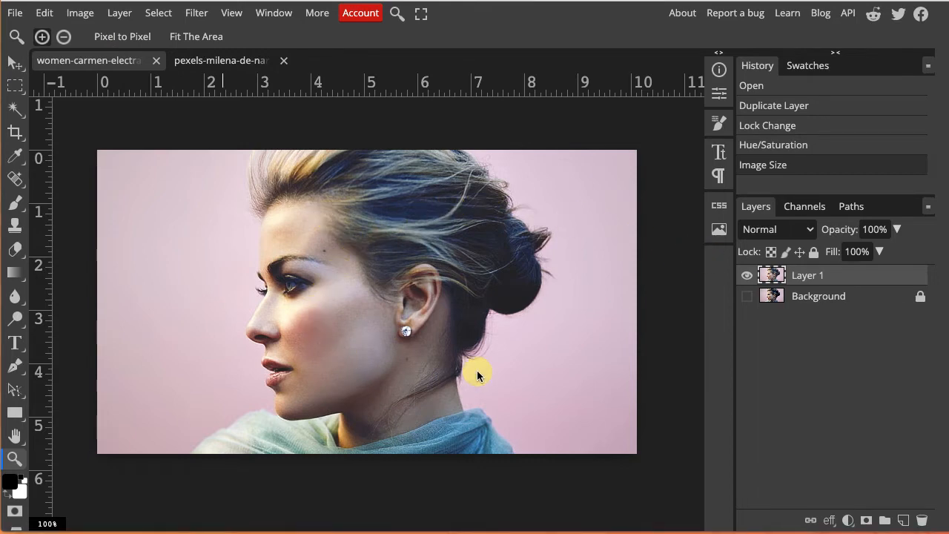
click(903, 521)
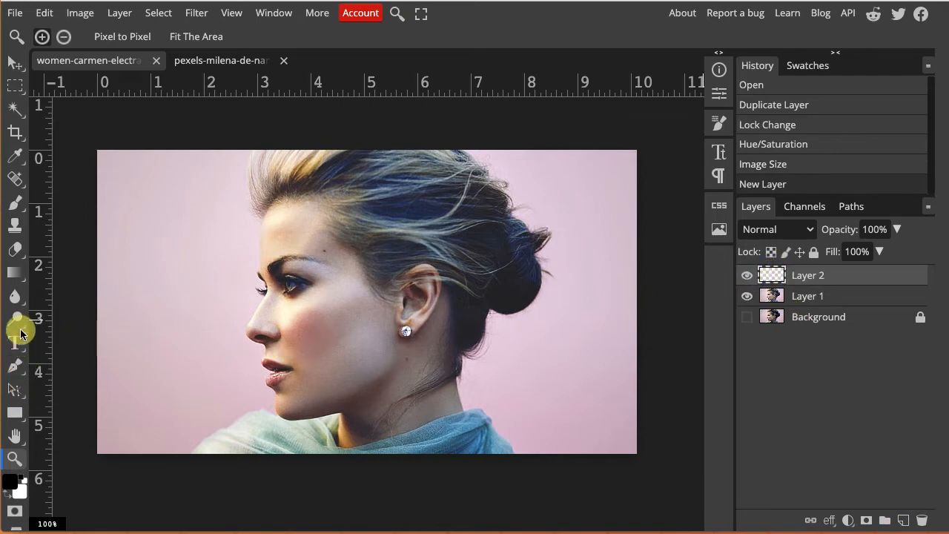
- Fill Layer 2 with solid white using the Paint Bucket and place it below Layer 1 in the layer order
right_click(18, 272)
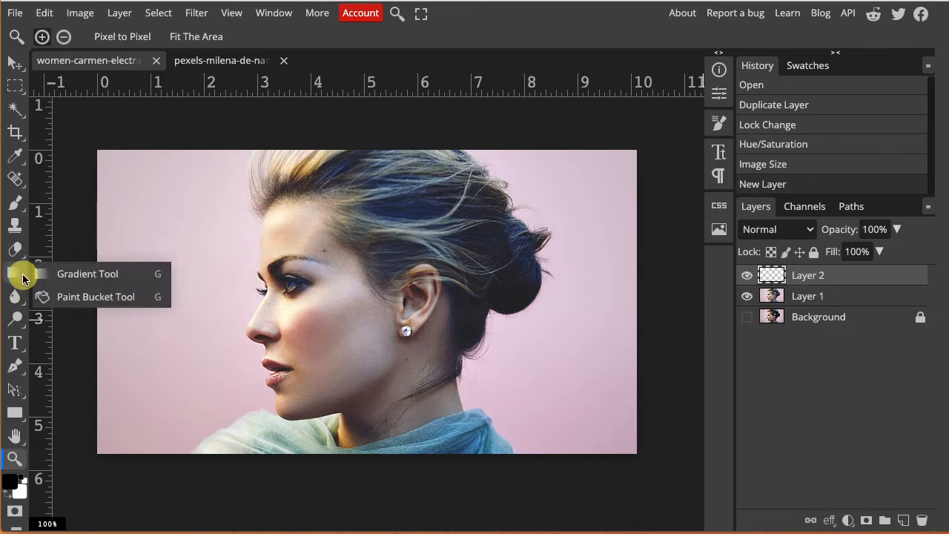
click(81, 296)
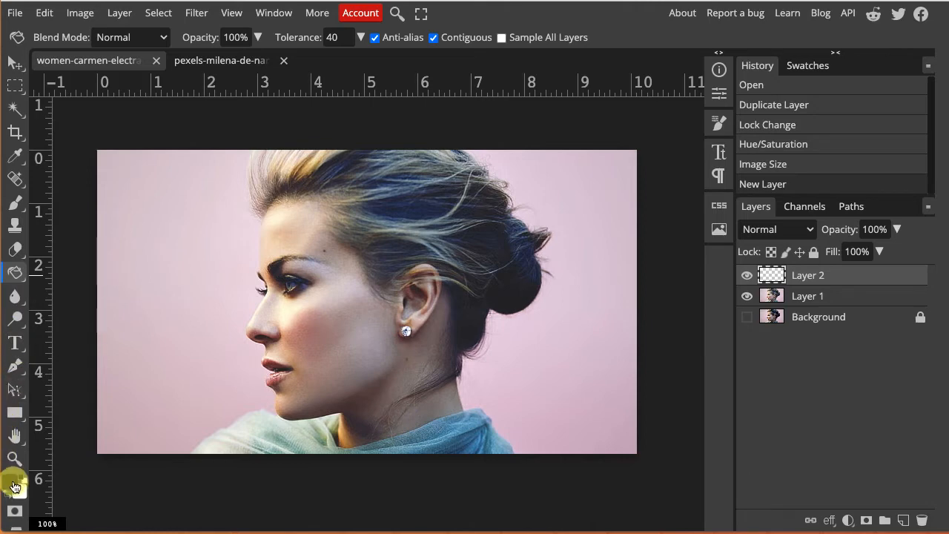
click(344, 287)
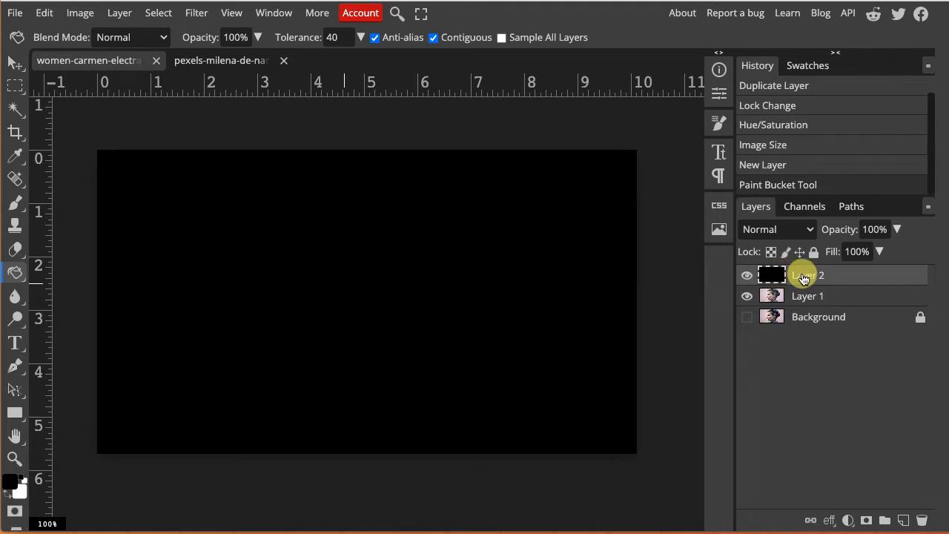
key(ctrl+z)
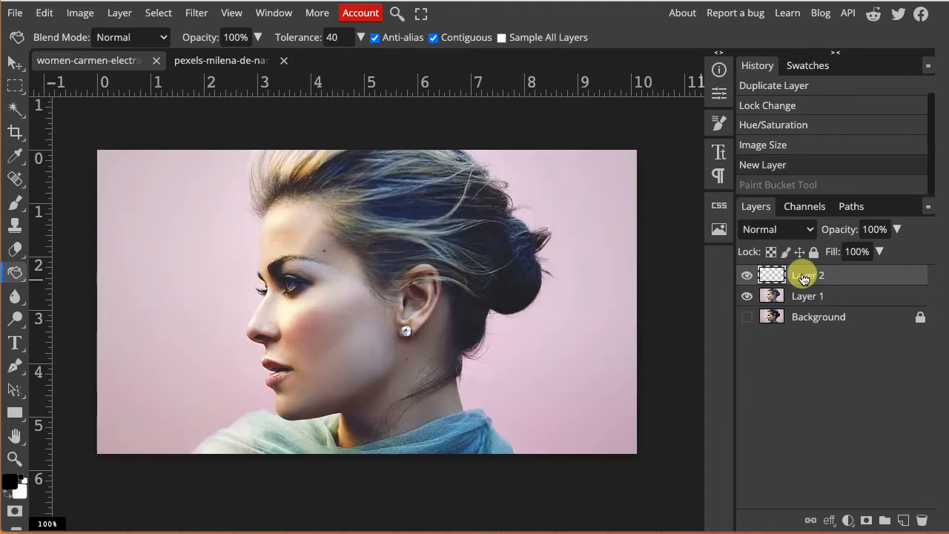
click(13, 488)
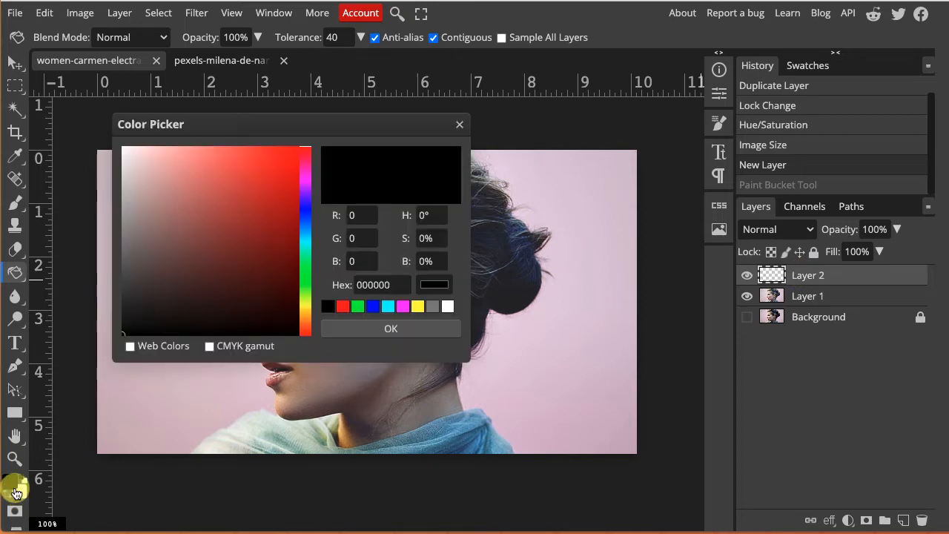
click(406, 330)
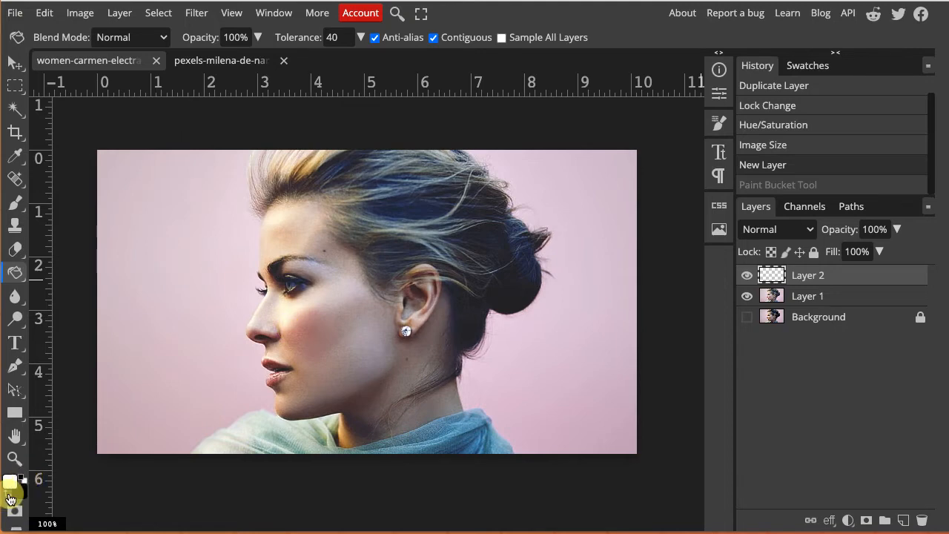
click(387, 303)
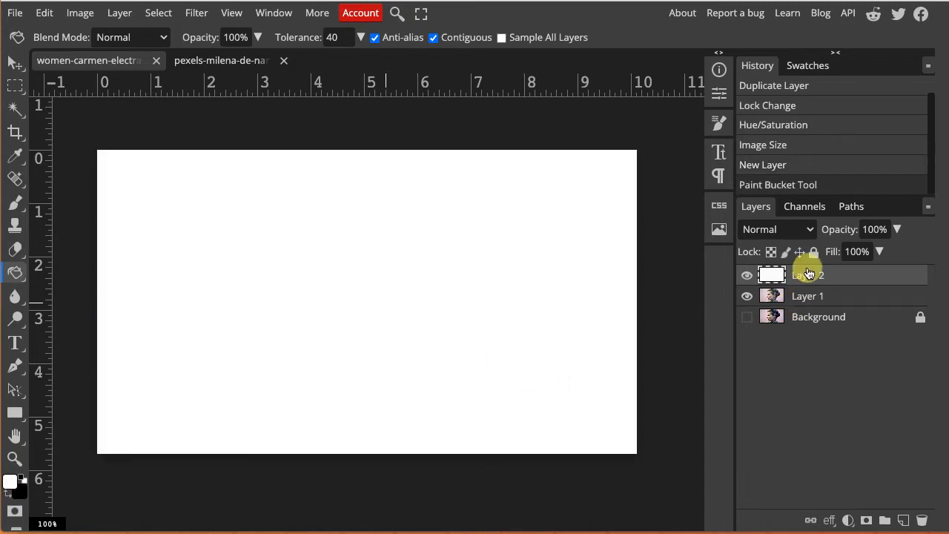
drag(810, 274, 814, 302)
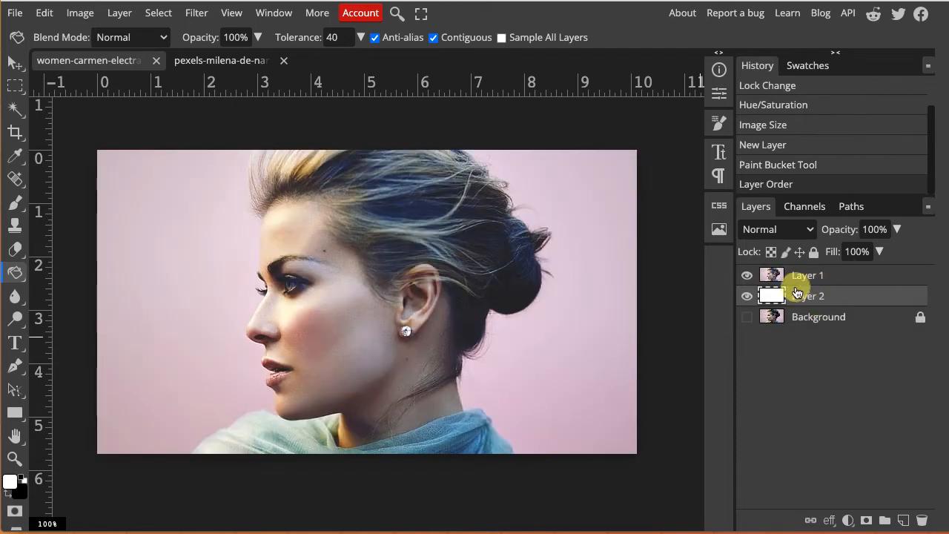
- Hide and show Layer 1 to check the white layer beneath the portrait
click(747, 276)
click(747, 276)
click(747, 275)
click(748, 276)
- Set the Magic Wand to add to the selection with a feather of 3 px and a tolerance of 80
click(14, 112)
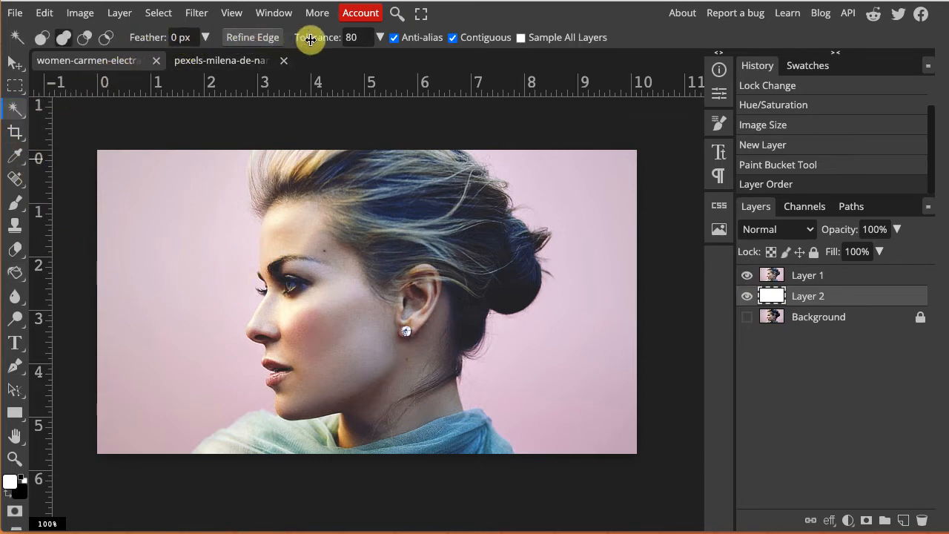
click(180, 37)
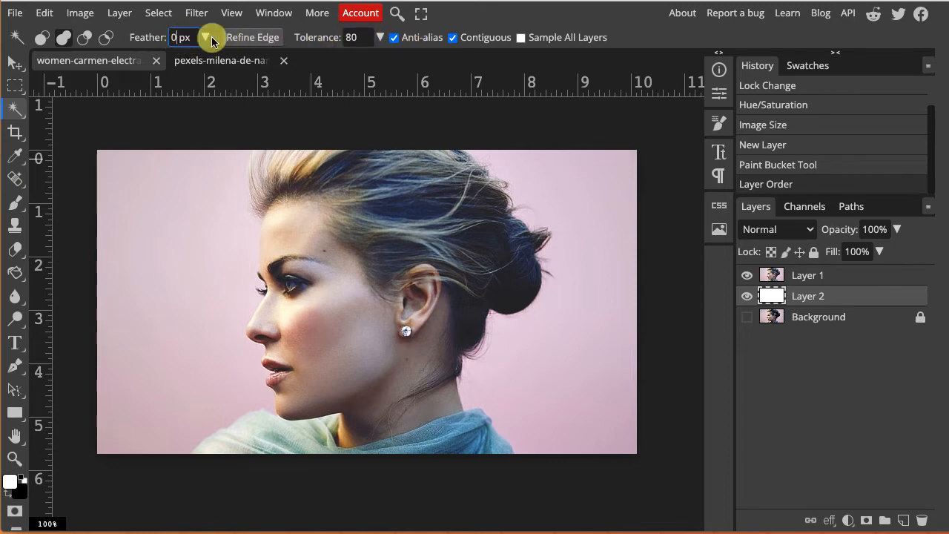
key(BackSpace)
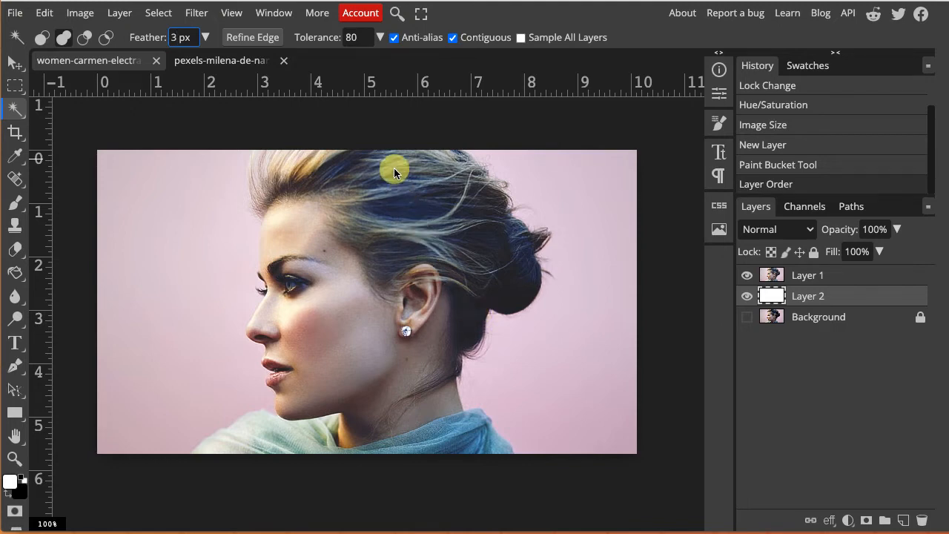
click(356, 37)
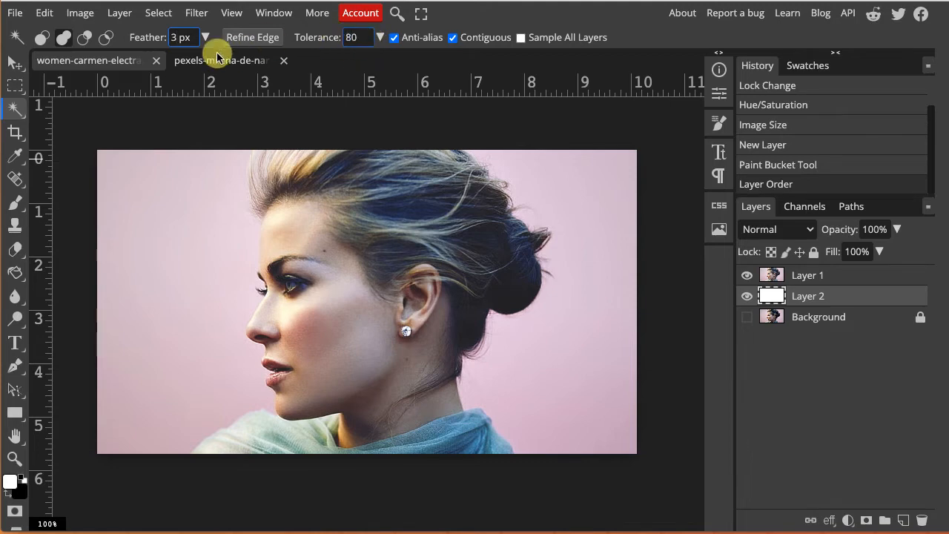
click(62, 38)
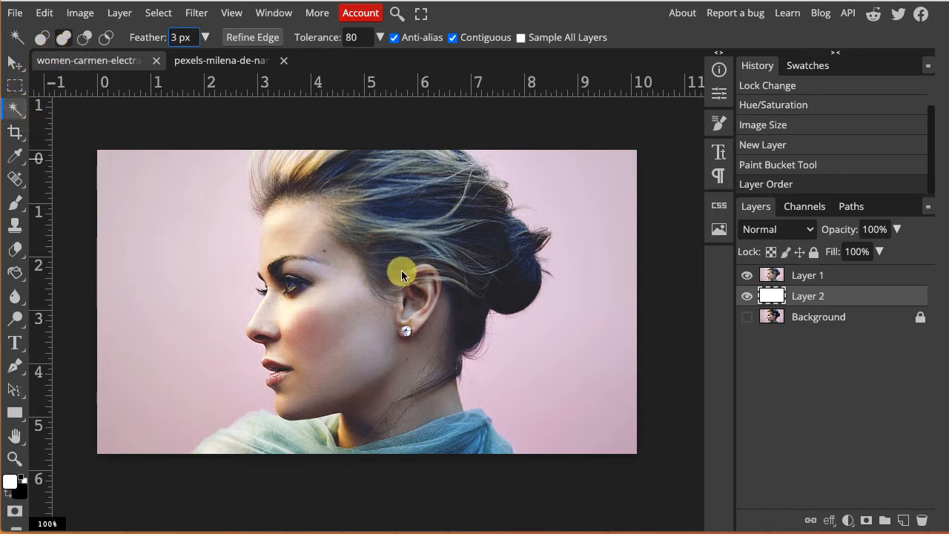
- Undo the Magic Wand selection made on Layer 2 and make Layer 1 the active layer
click(470, 334)
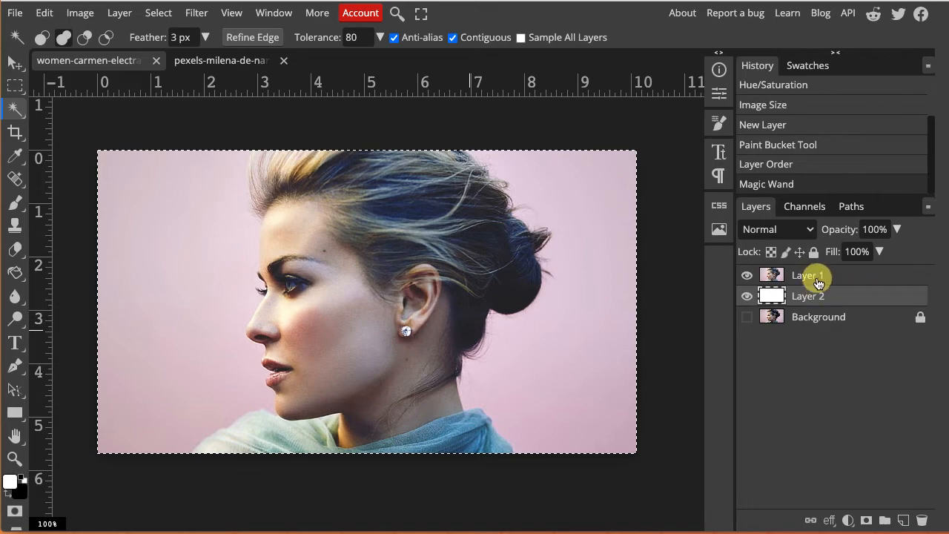
key(ctrl+z)
click(775, 276)
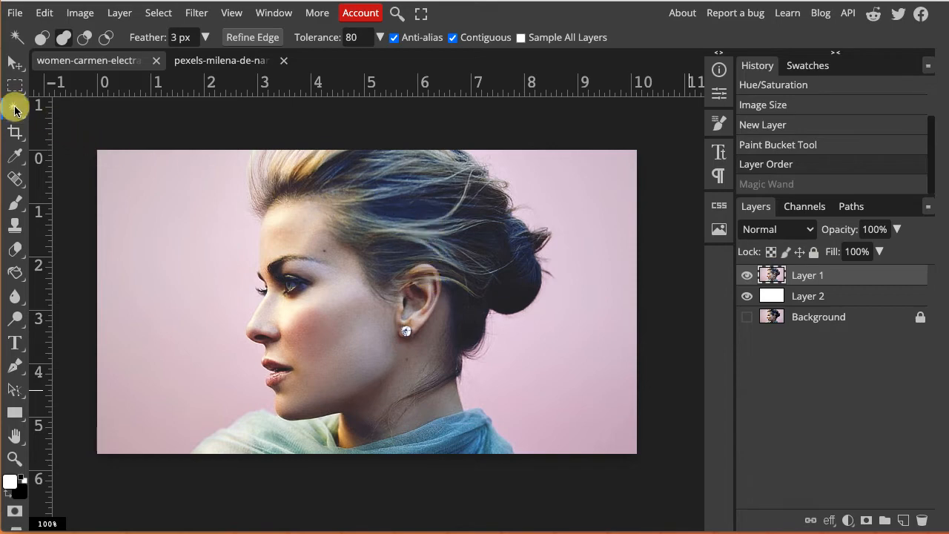
- Undo the trial Magic Wand selection of the hair on Layer 1 and set the tolerance to 40
click(473, 318)
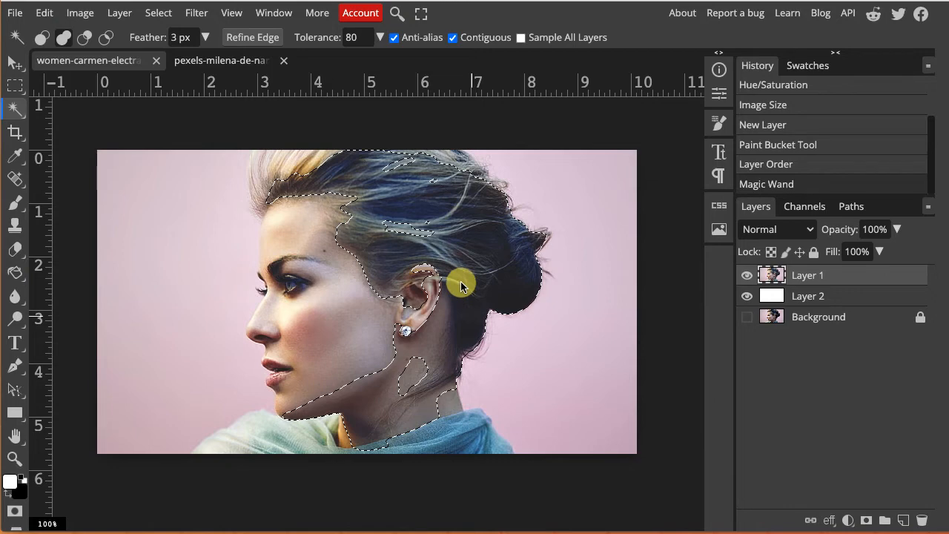
key(ctrl+z)
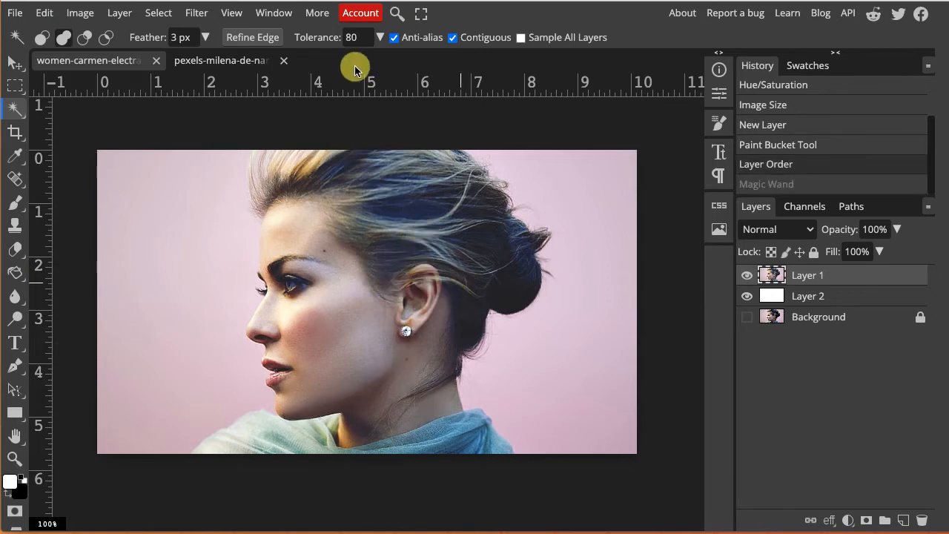
click(353, 42)
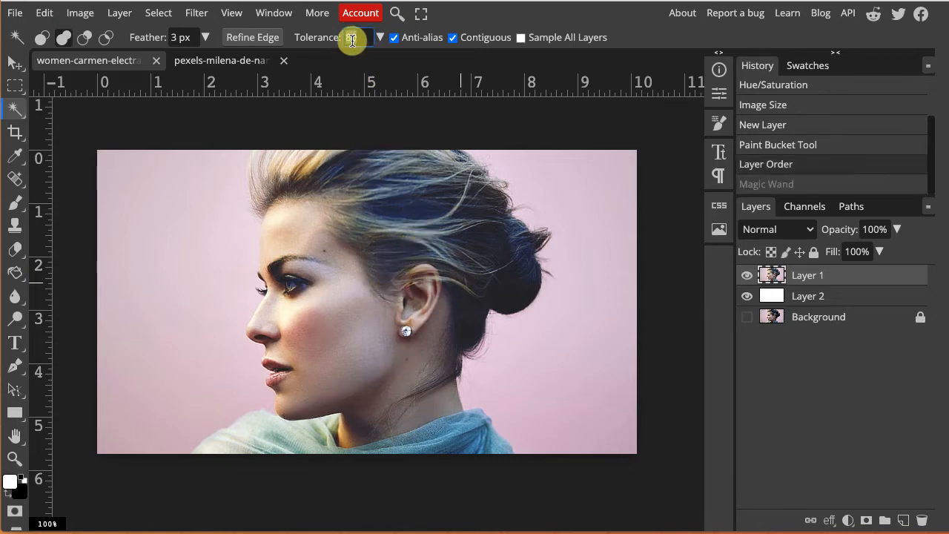
text(40)
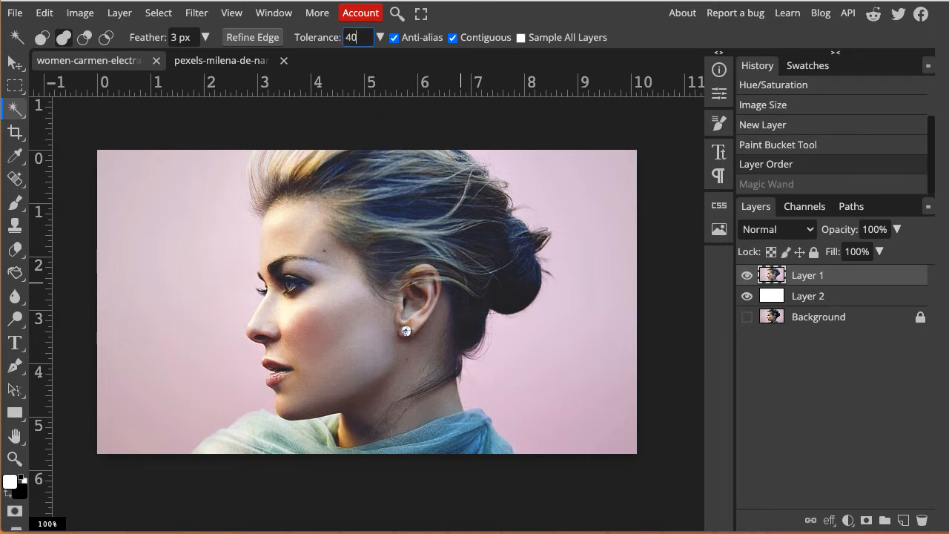
- Select the woman's hair bun and the dark hair at the back of her head with the Magic Wand
click(494, 290)
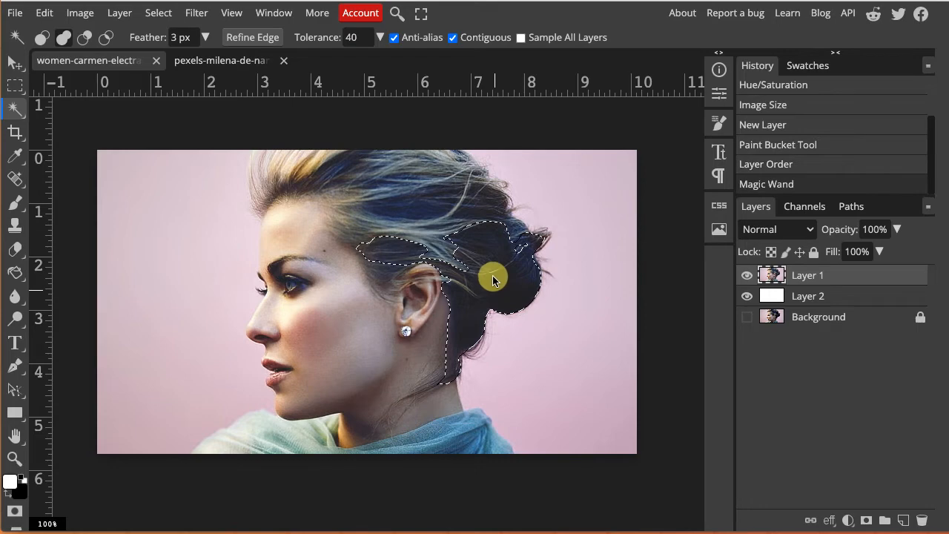
click(517, 233)
click(502, 204)
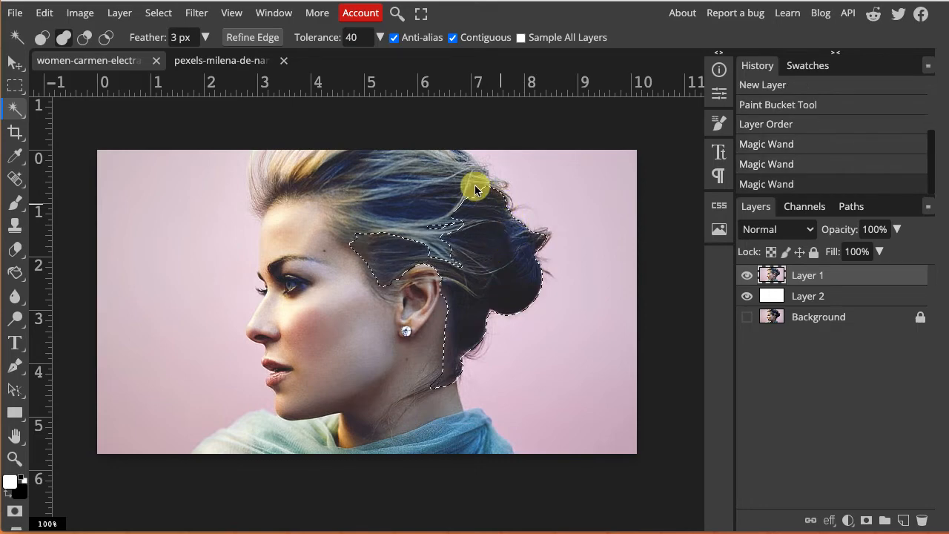
click(473, 188)
click(448, 213)
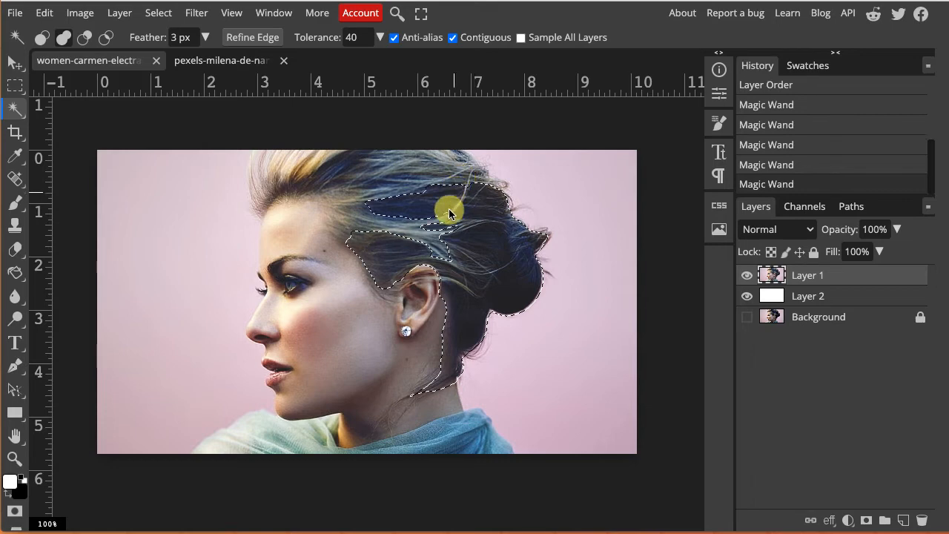
- Extend the Magic Wand selection over the hair above the ear, the middle strands and the crown
click(432, 235)
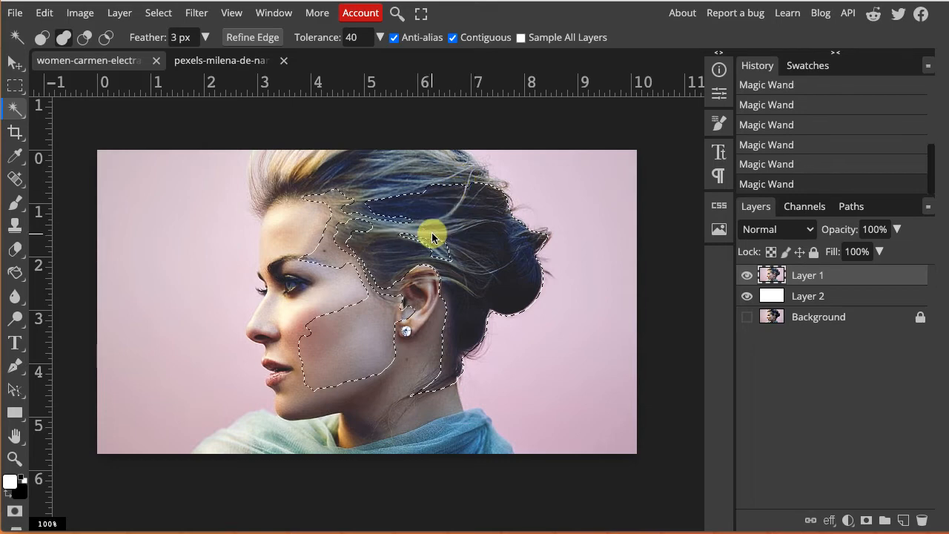
click(381, 250)
click(396, 170)
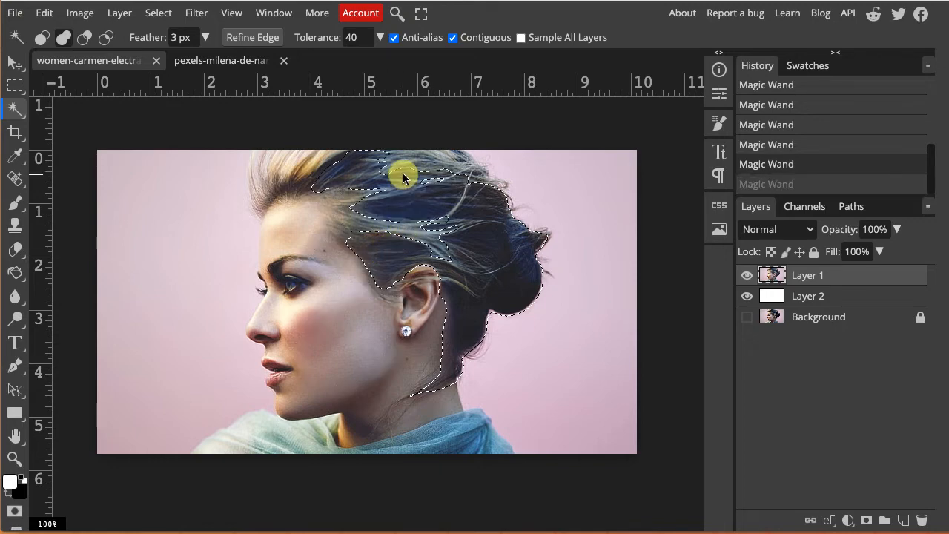
click(430, 158)
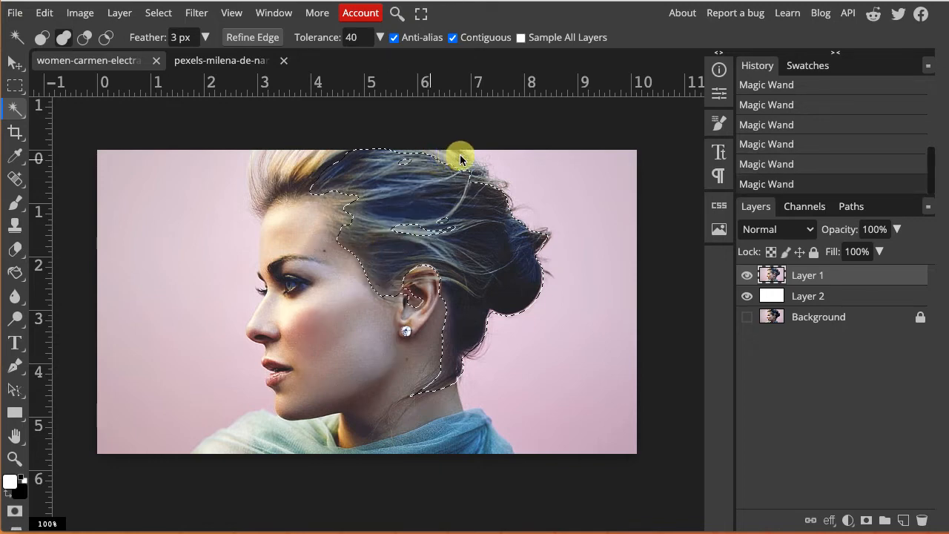
click(482, 183)
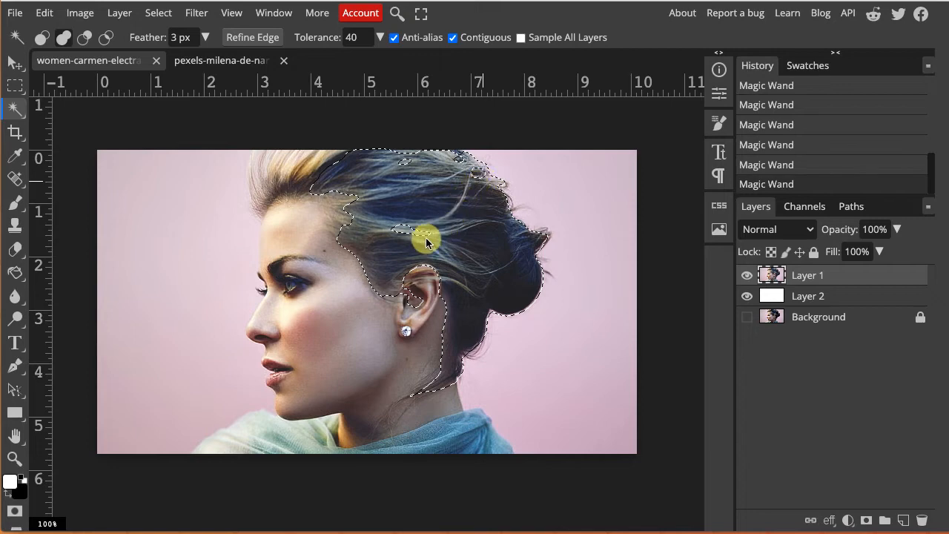
click(423, 237)
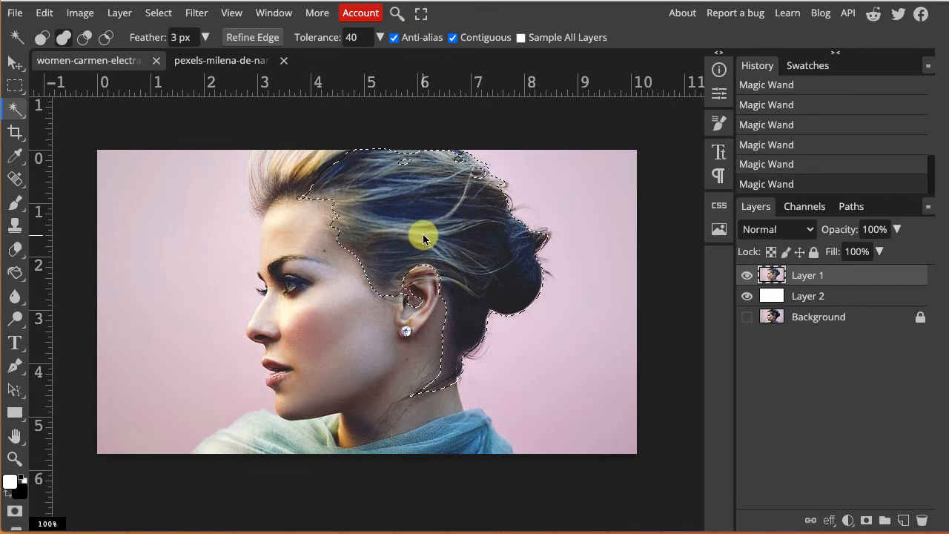
- Extend the Magic Wand selection over the remaining gaps at the crown and the front strands above the forehead
click(334, 162)
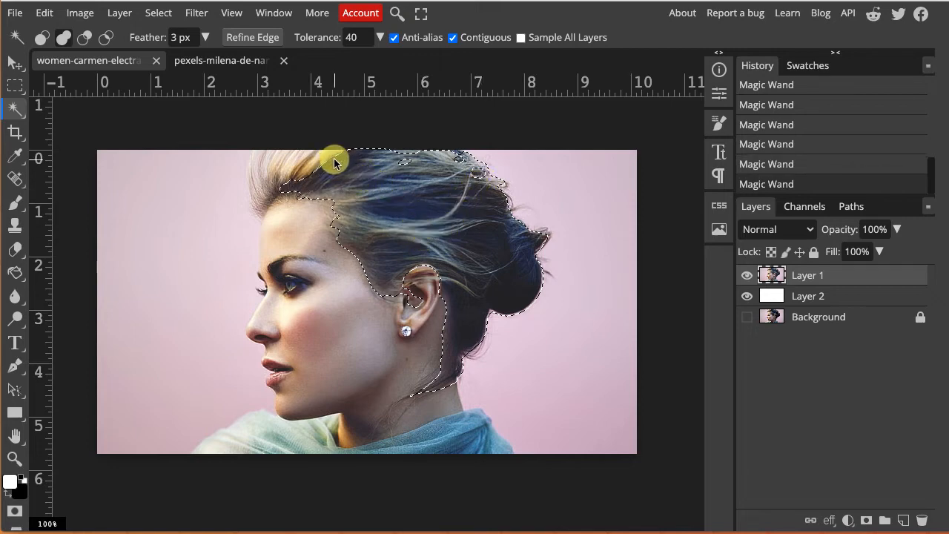
click(405, 168)
click(477, 172)
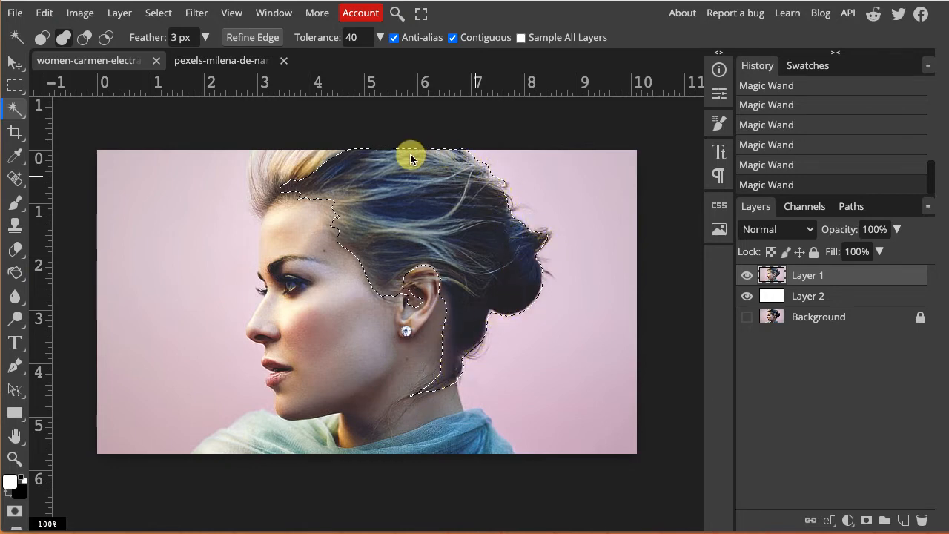
click(319, 168)
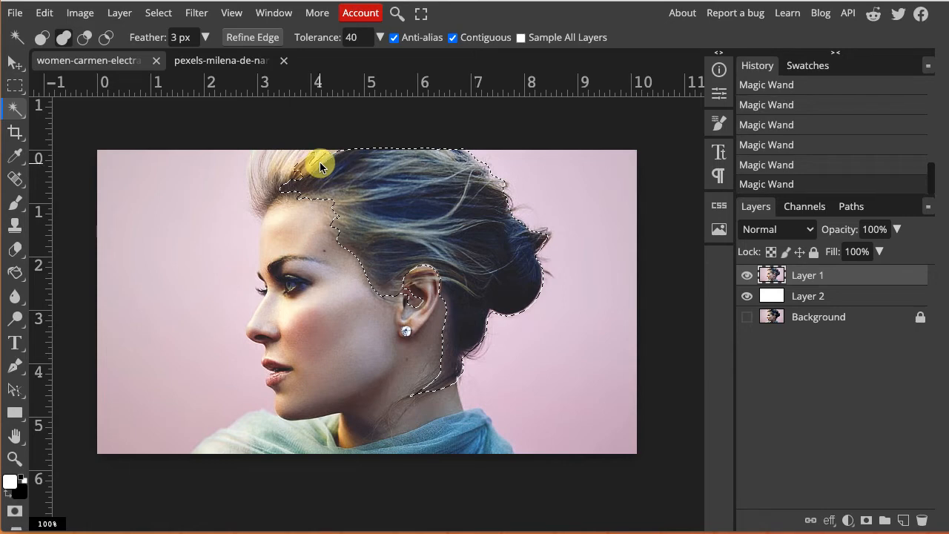
click(319, 156)
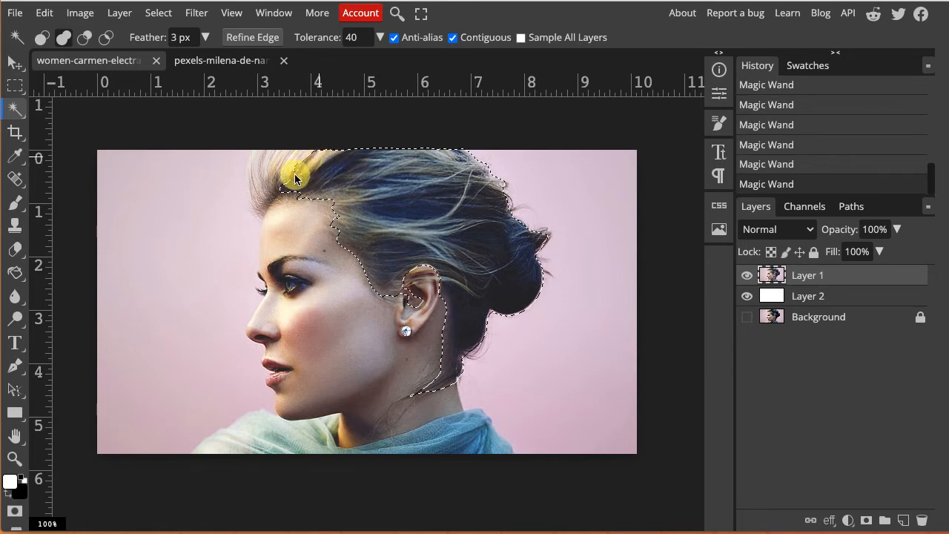
click(299, 181)
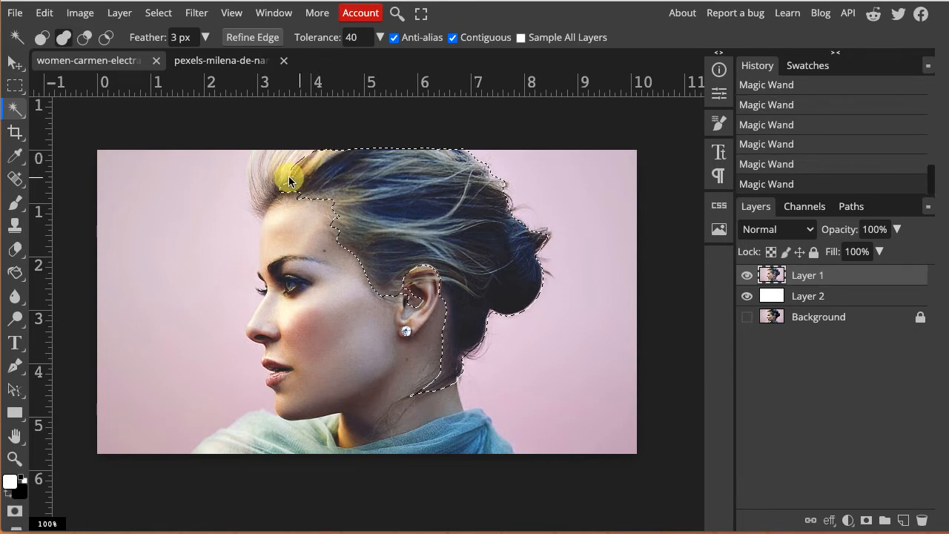
- Add the hair along the front hairline to the Magic Wand selection, undoing any picks that spill onto the face or background
click(288, 170)
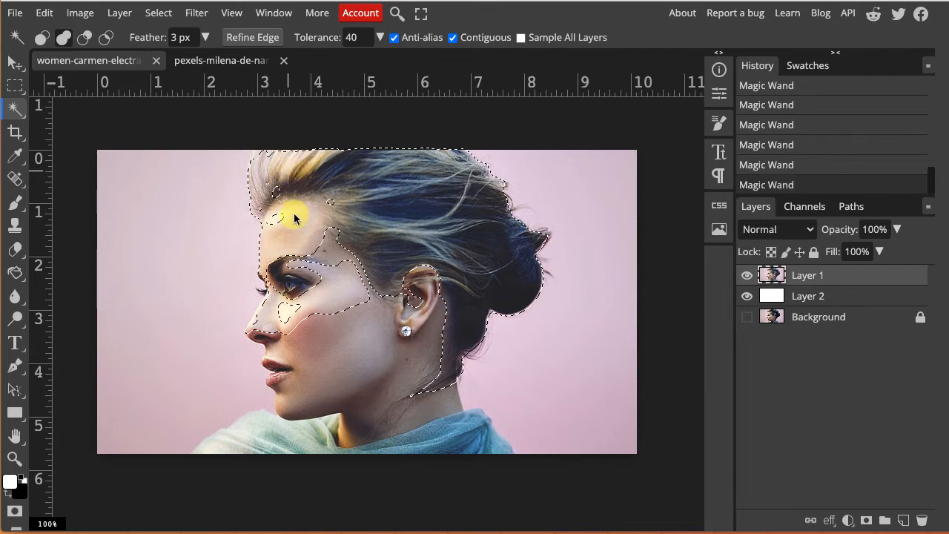
key(ctrl+z)
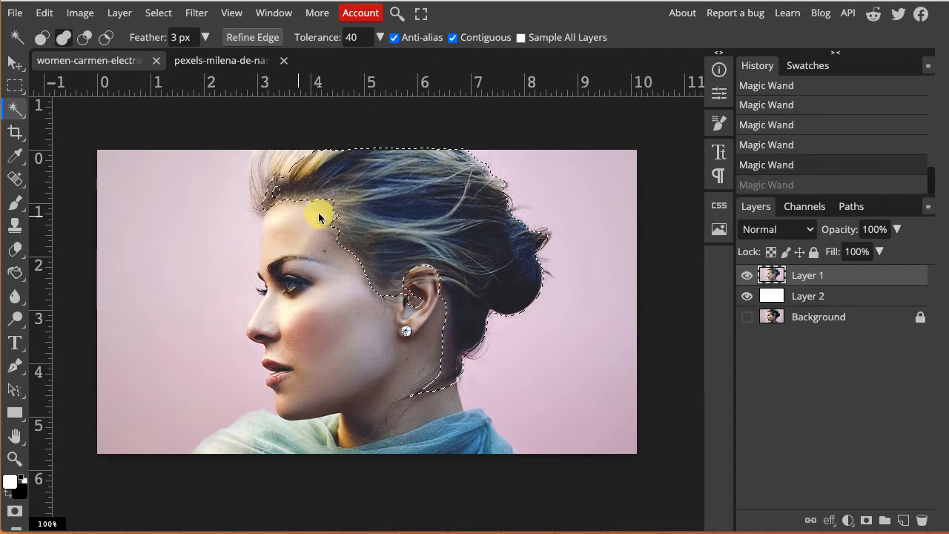
click(276, 195)
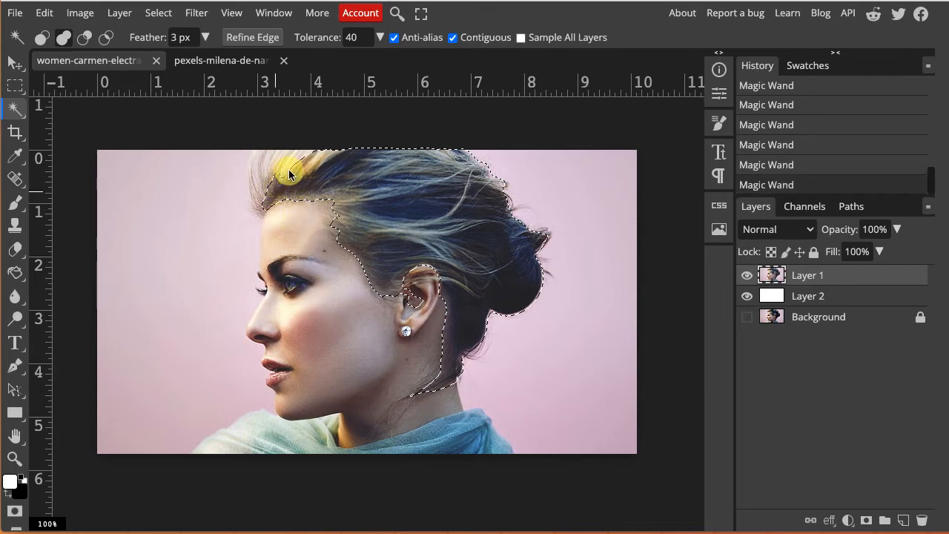
click(289, 163)
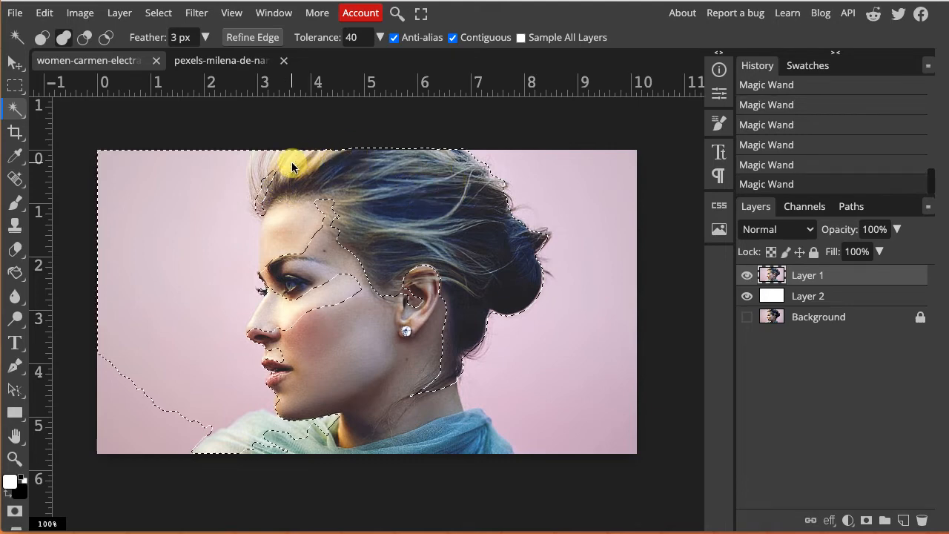
key(ctrl+z)
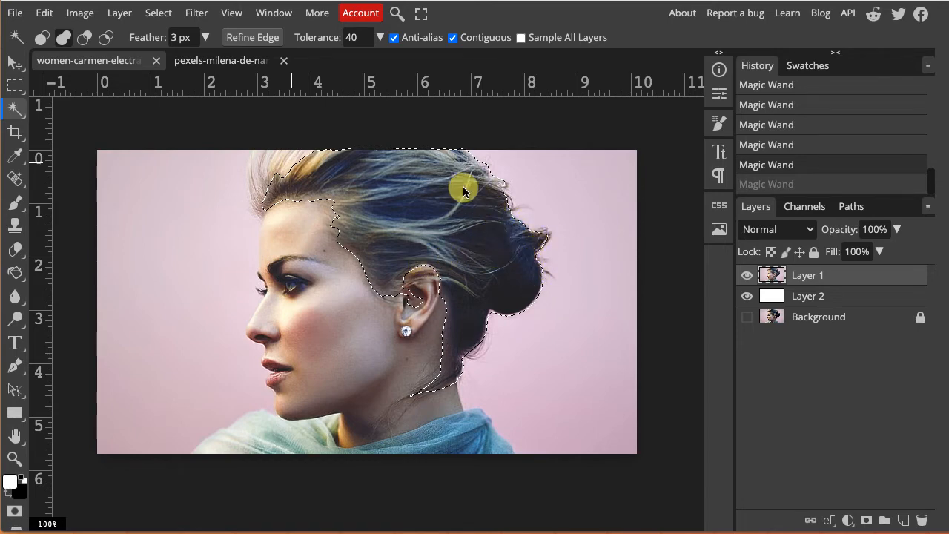
click(259, 210)
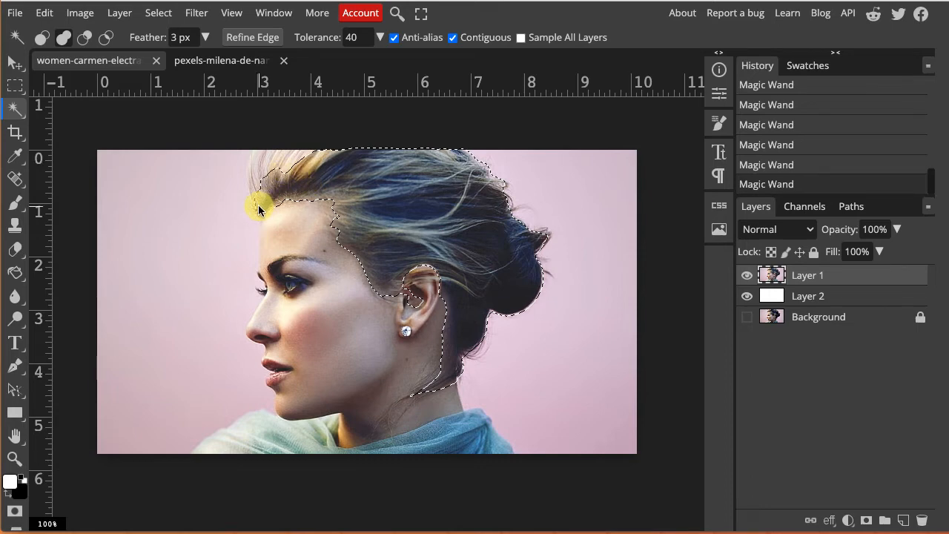
click(256, 195)
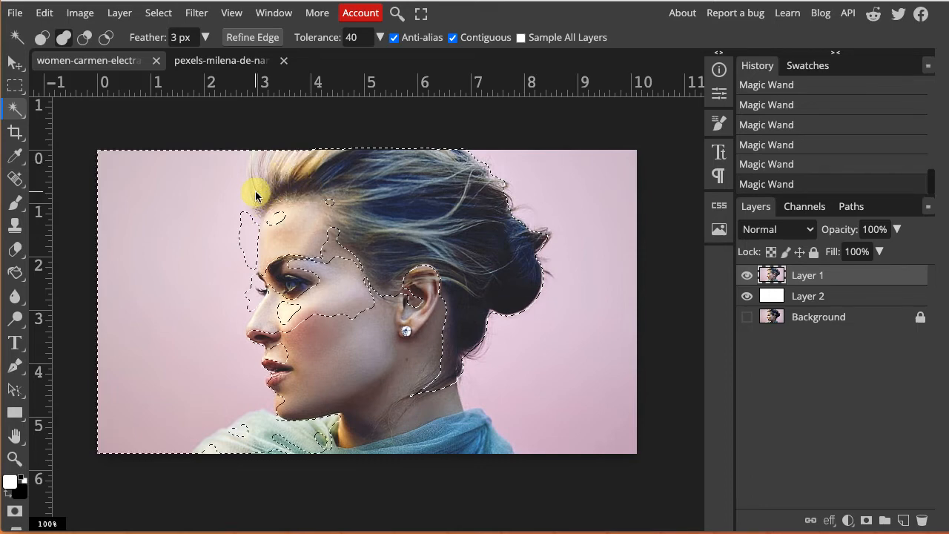
key(ctrl+z)
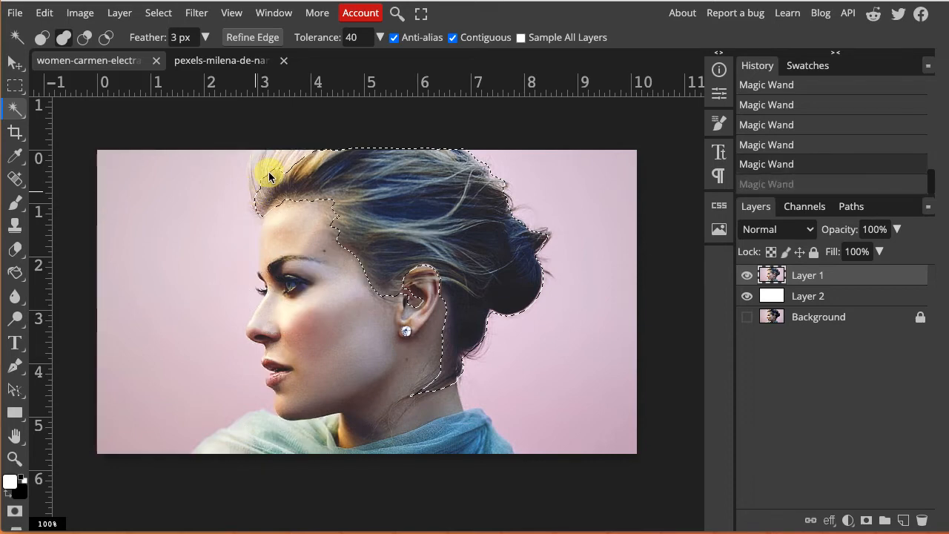
click(260, 170)
key(ctrl+z)
click(282, 172)
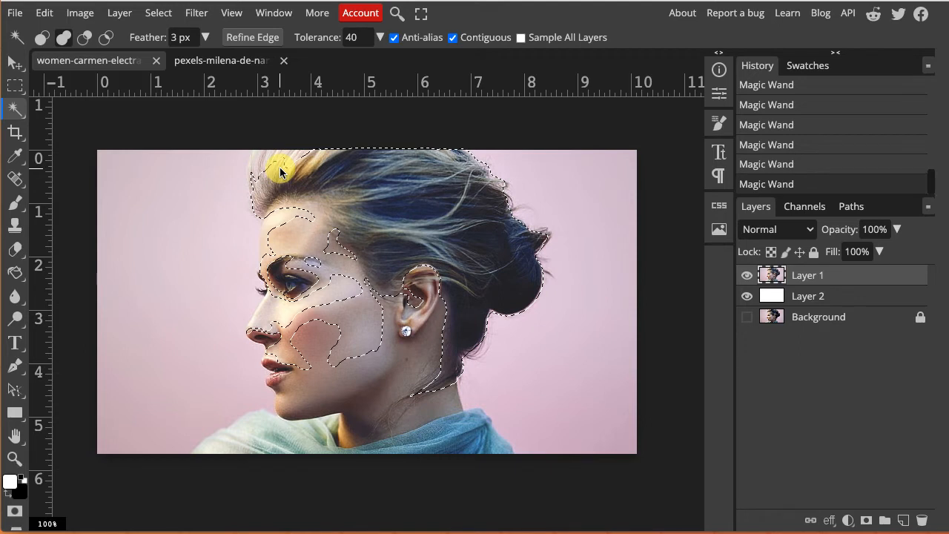
key(ctrl+z)
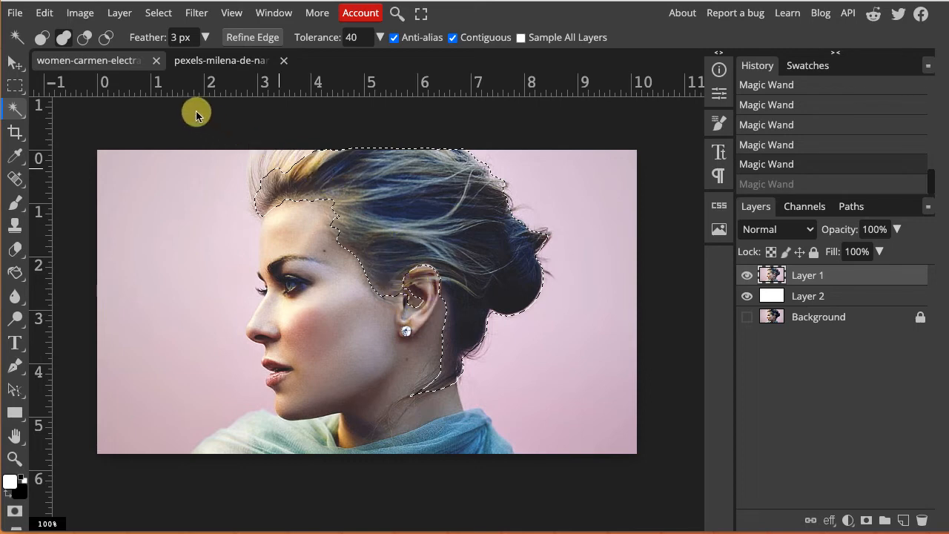
- Subtract the inner part of the ear from the hair selection with the Lasso Select tool
click(83, 36)
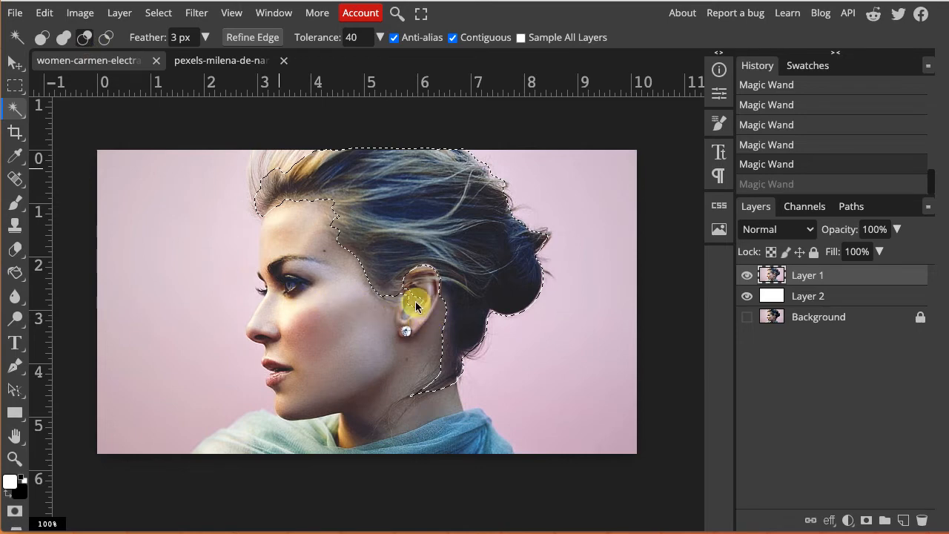
click(11, 110)
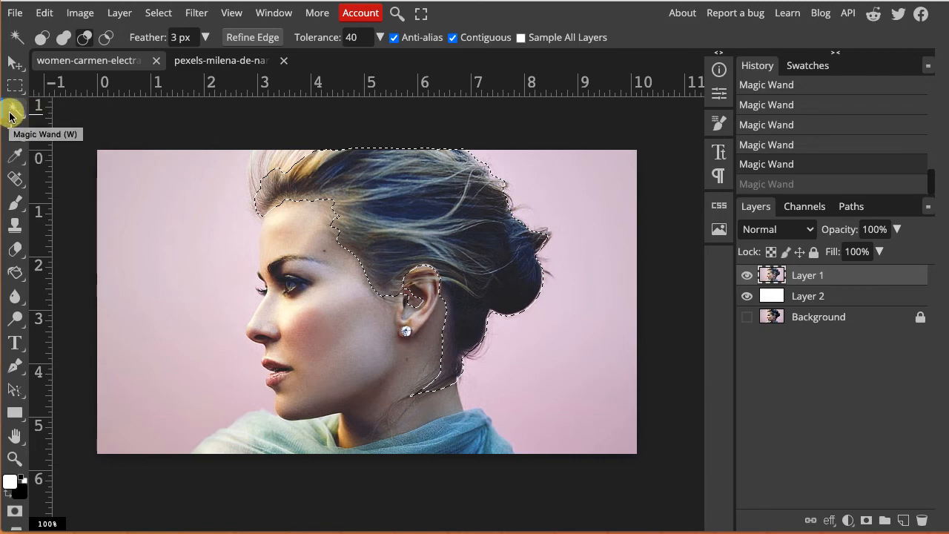
right_click(15, 87)
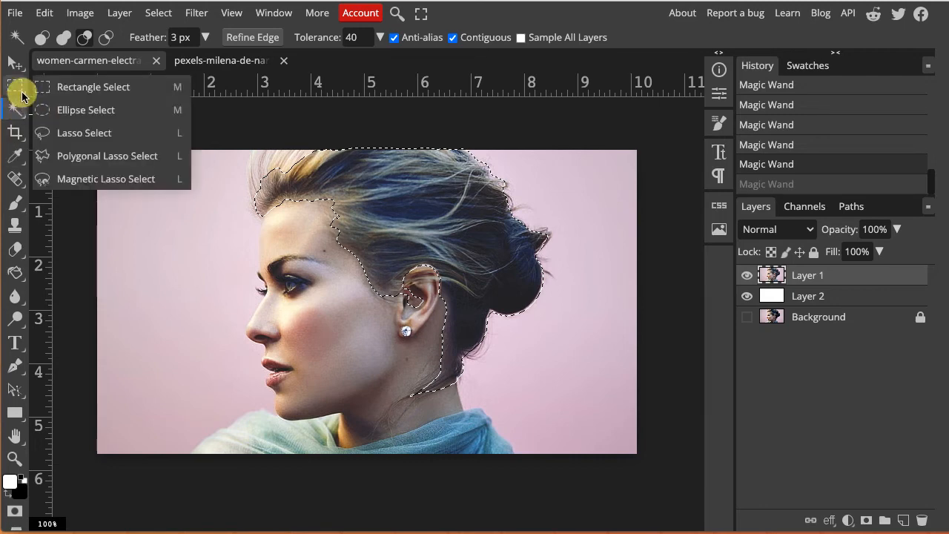
click(70, 135)
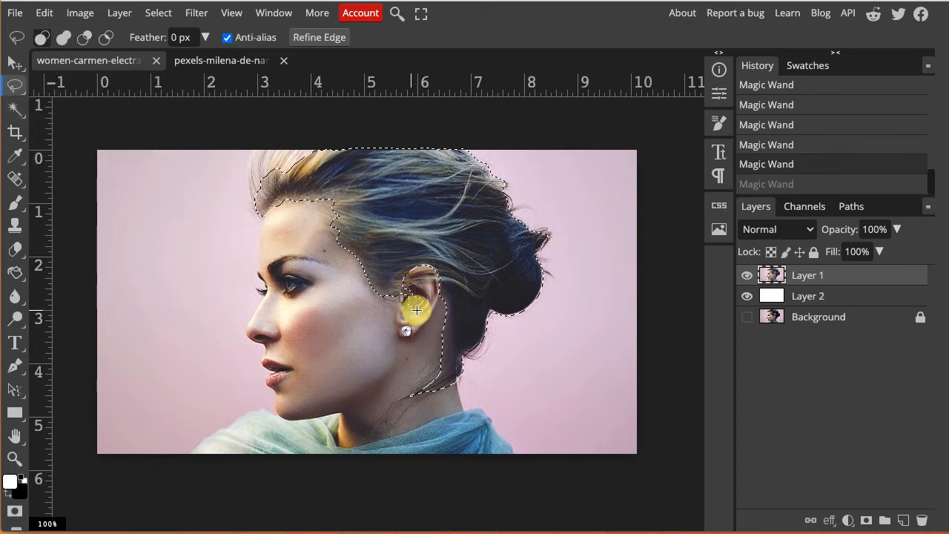
drag(416, 310, 424, 290)
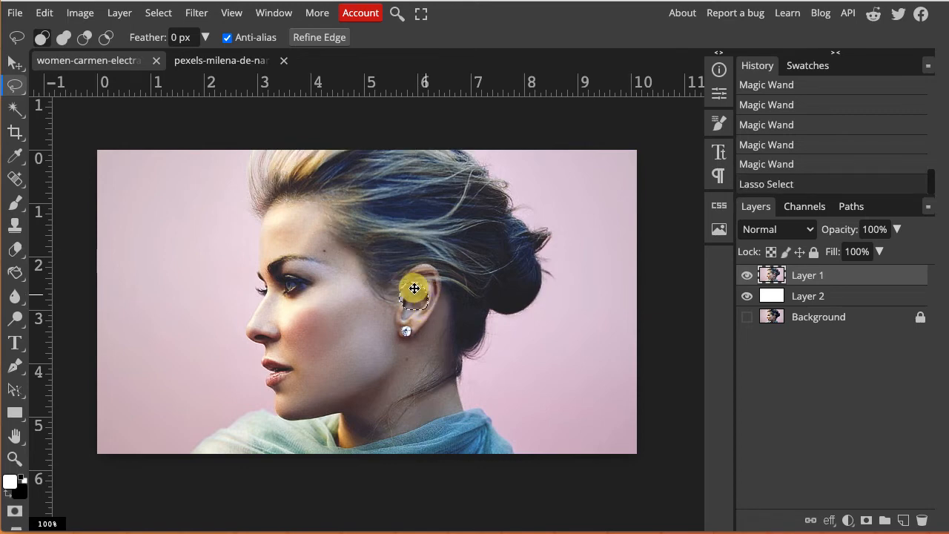
key(ctrl+z)
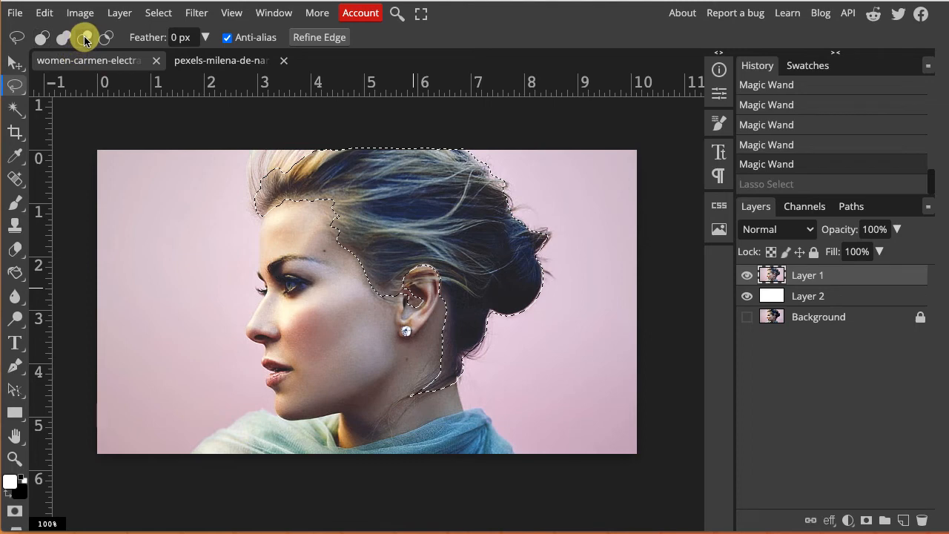
click(85, 38)
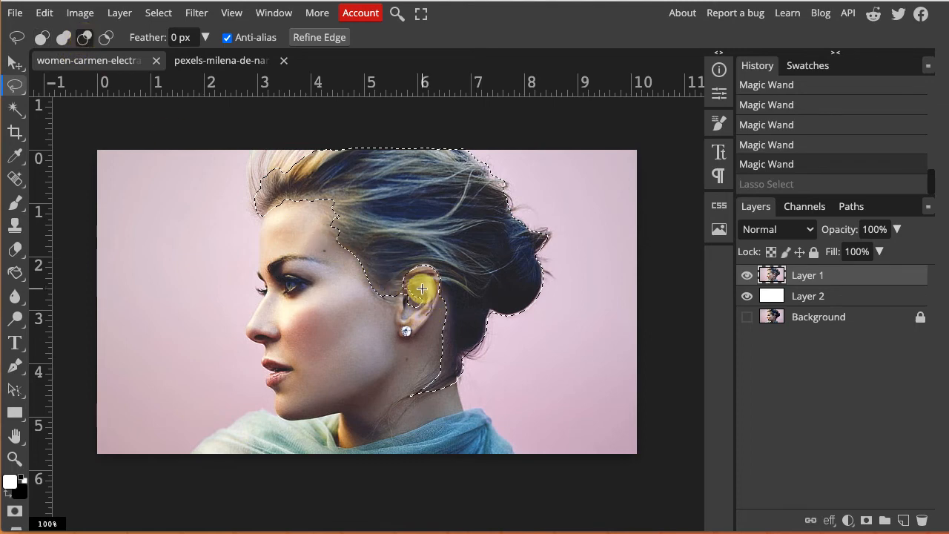
mouse_move(421, 289)
mouse_down()
mouse_move(407, 278)
mouse_move(396, 299)
mouse_move(429, 310)
mouse_up()
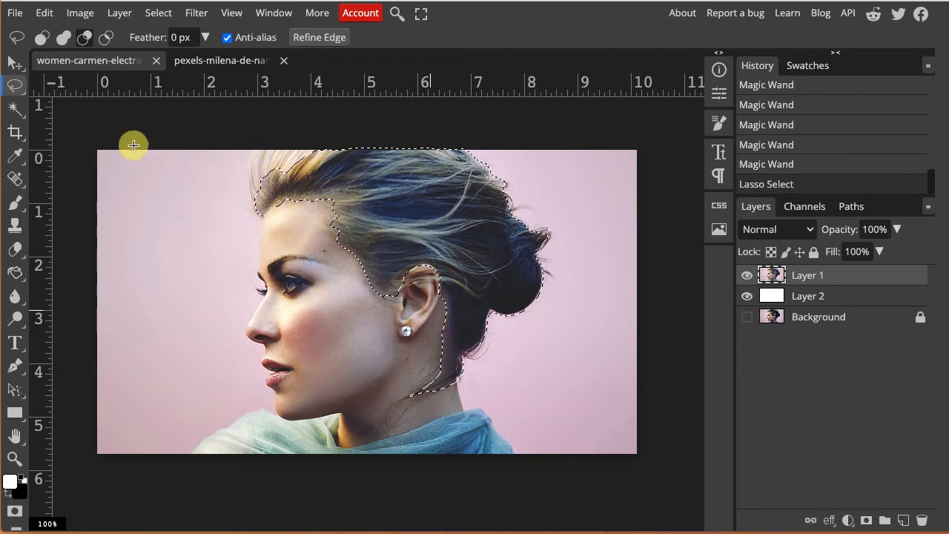
- Add the unselected blond hair at the front of the head to the selection with the Lasso
click(63, 37)
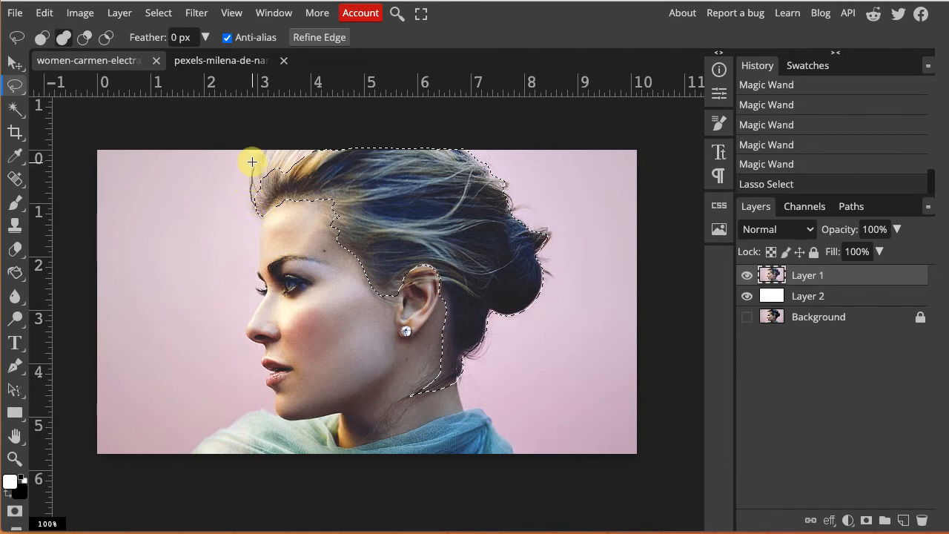
mouse_move(252, 161)
mouse_down()
mouse_move(261, 194)
mouse_move(268, 147)
mouse_move(319, 153)
mouse_move(319, 166)
mouse_move(295, 181)
mouse_move(307, 159)
mouse_move(266, 156)
mouse_move(280, 179)
mouse_move(314, 161)
mouse_up()
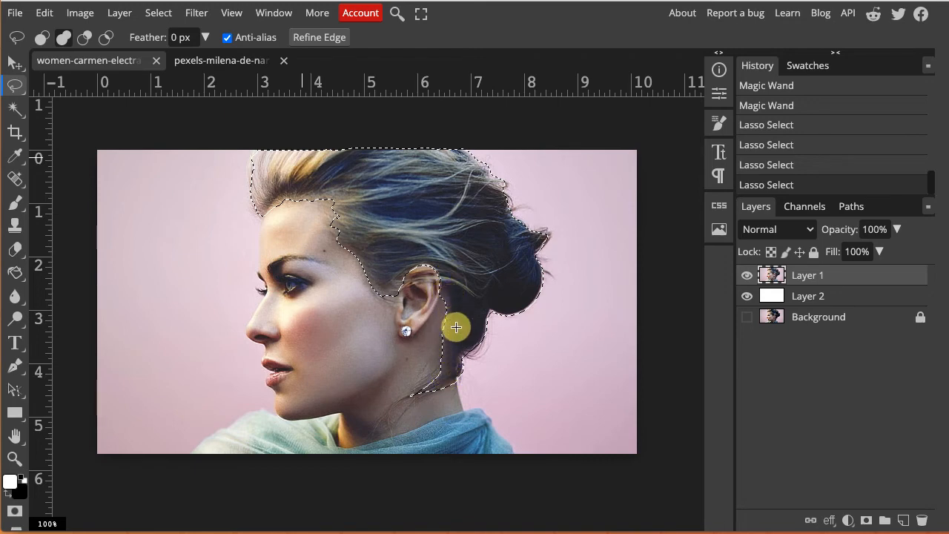
- Adjust the selection edge around the back of the ear with a subtracting Lasso and delete the selected hair from Layer 1
click(84, 37)
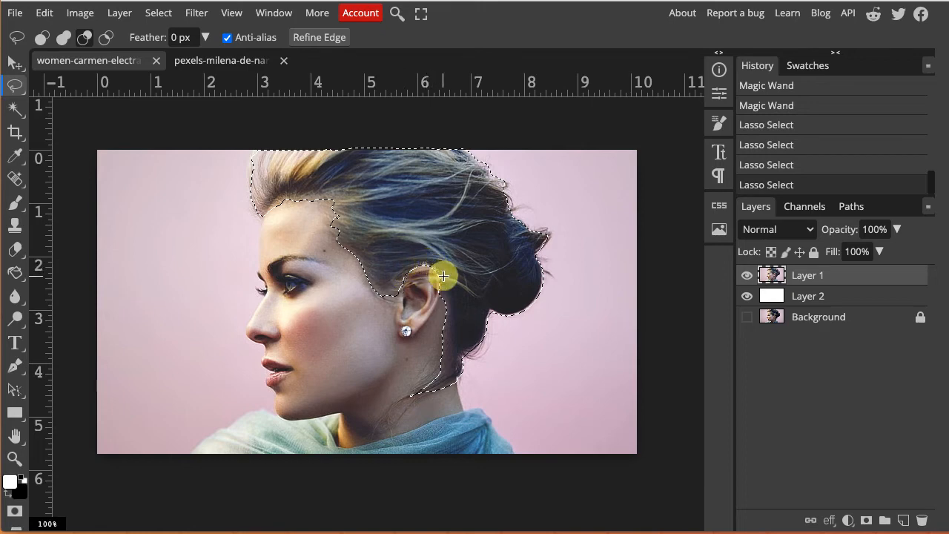
drag(444, 276, 425, 298)
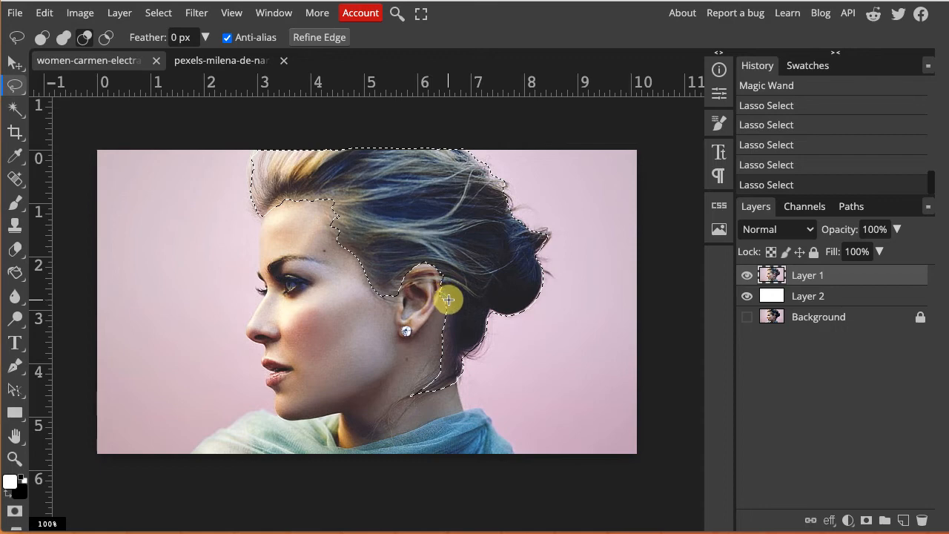
drag(451, 316, 430, 356)
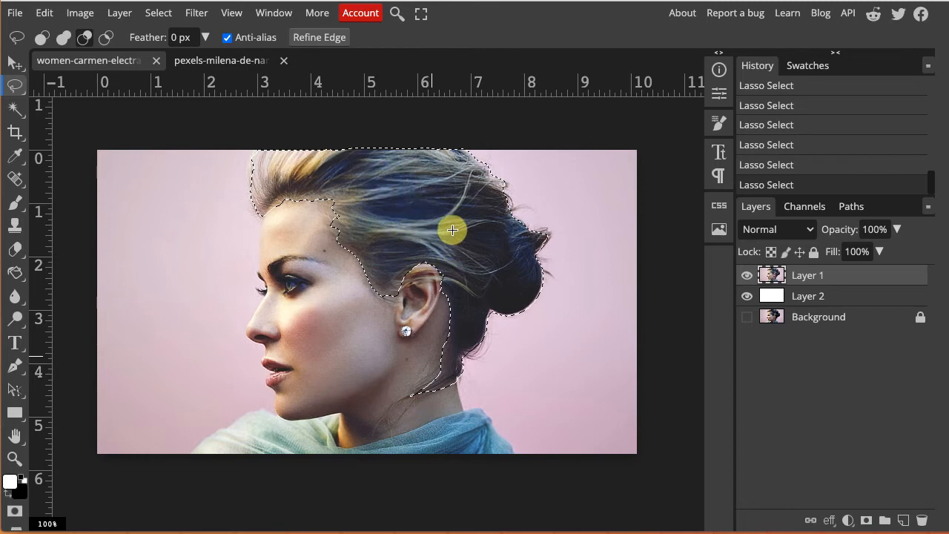
key(Delete)
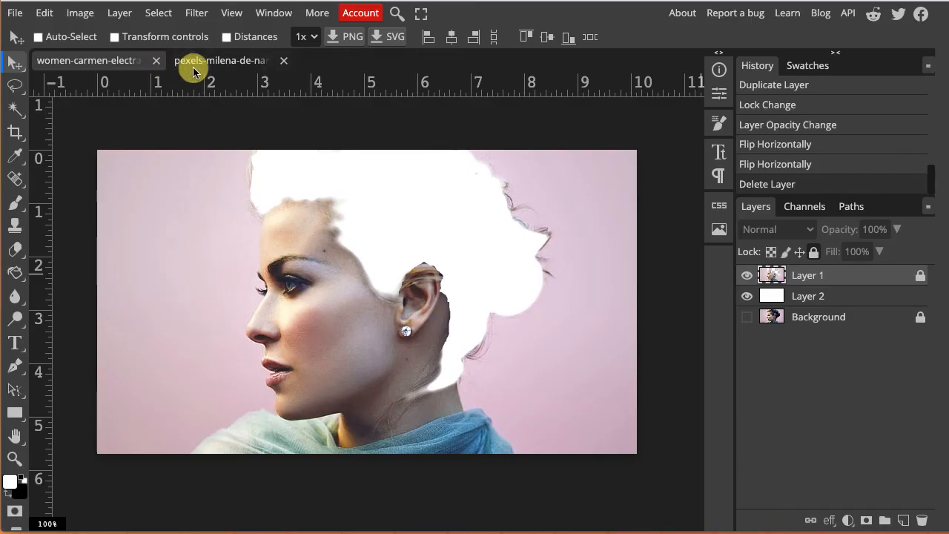
- Flip the horse photo horizontally in its own document
click(212, 62)
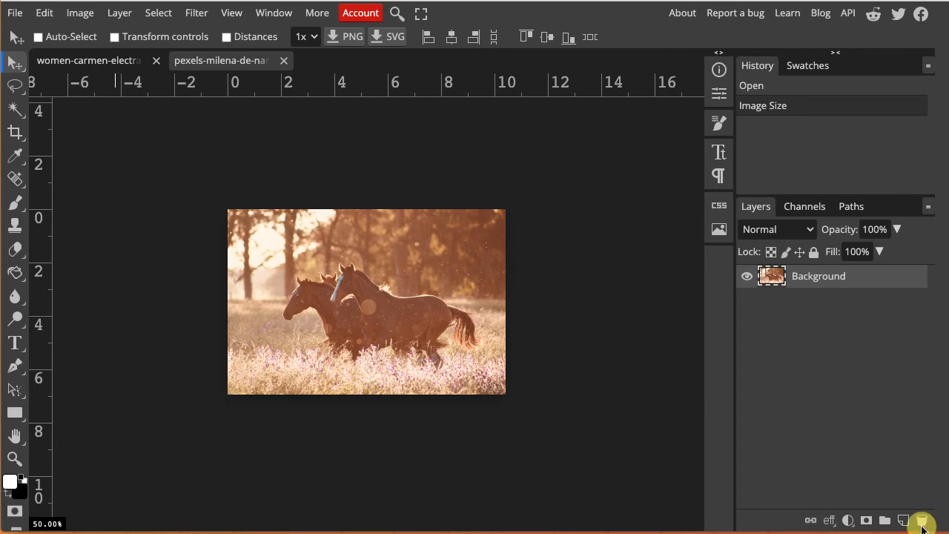
click(71, 15)
mouse_move(141, 258)
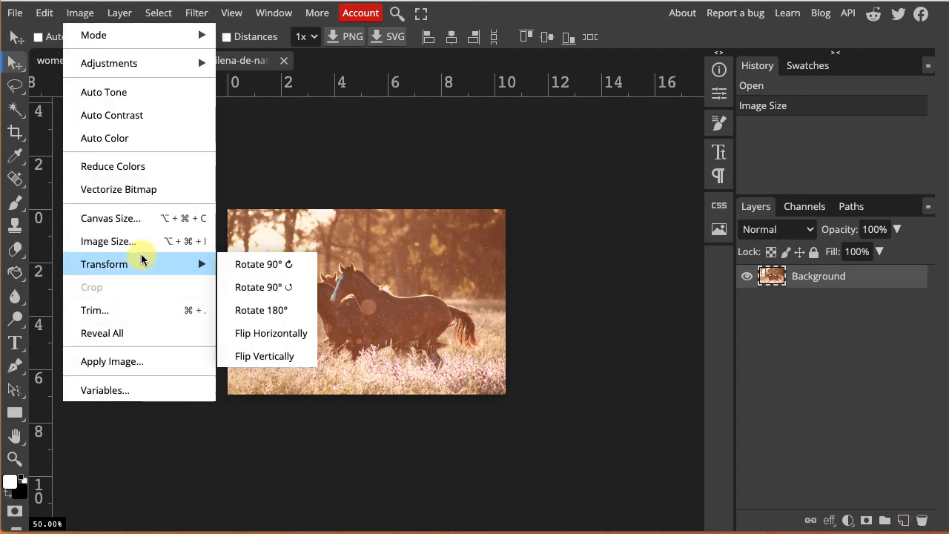
click(292, 331)
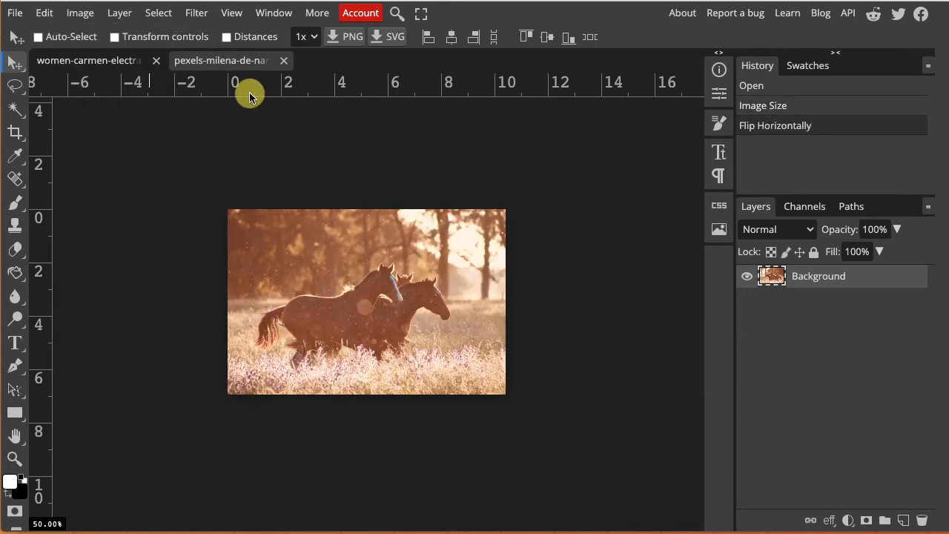
- Place the flipped horse photo over the portrait as the top layer and lower its opacity to 74%
click(95, 62)
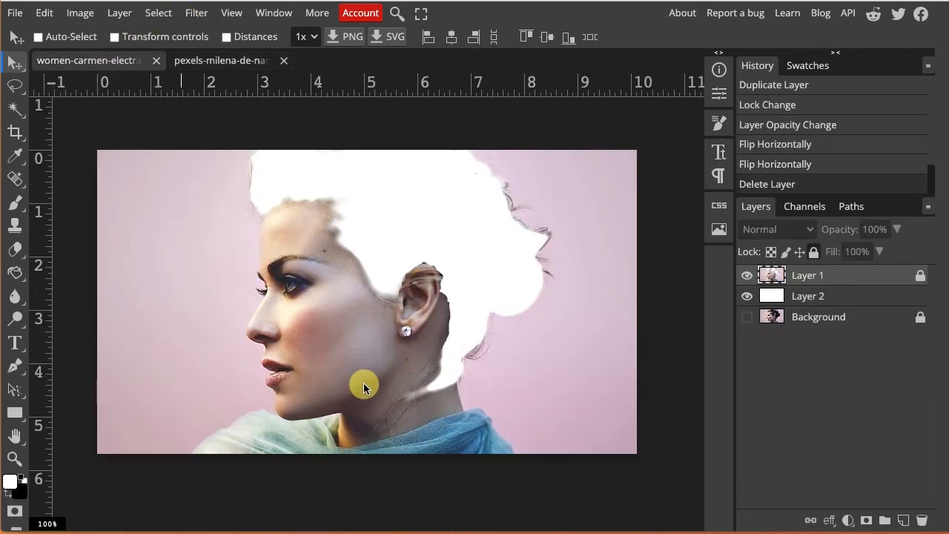
drag(362, 384, 363, 384)
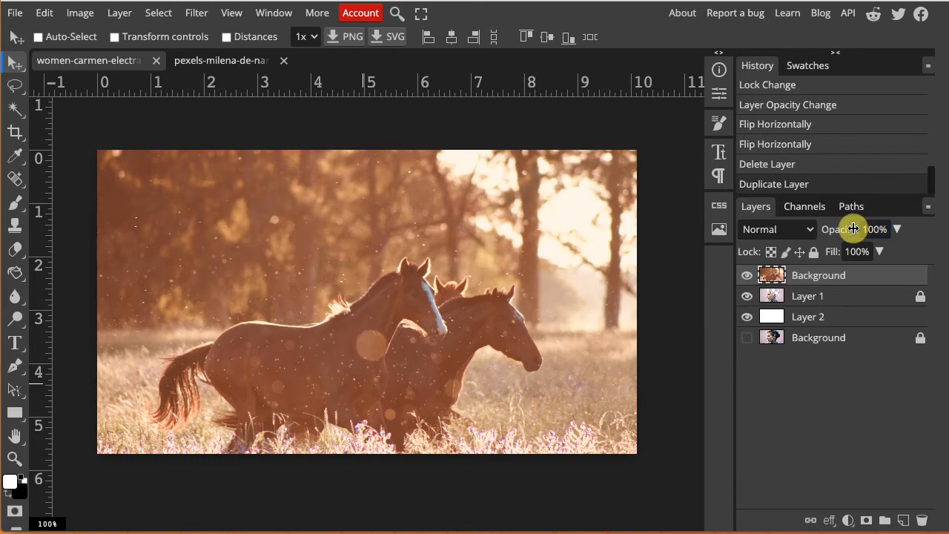
drag(854, 229, 846, 230)
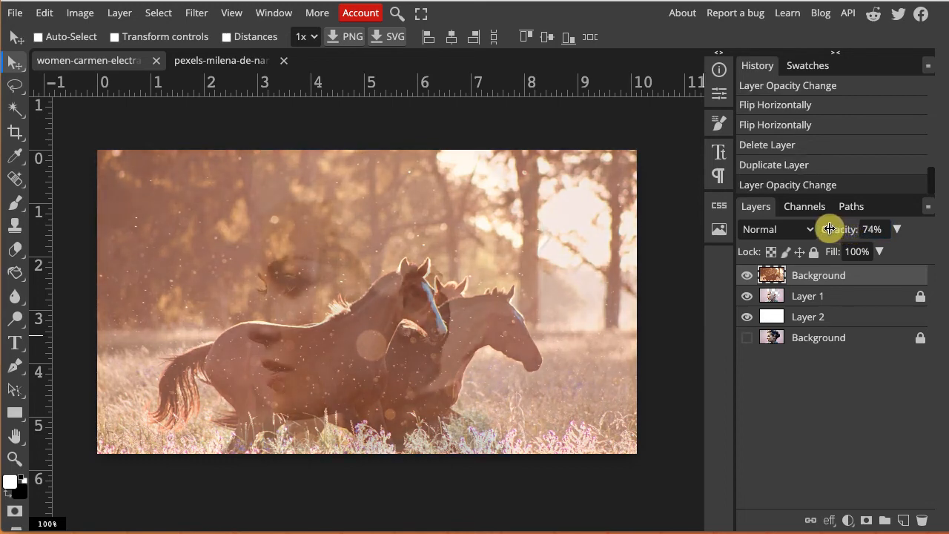
- Lower the horse layer's opacity to 63% and reposition it with Free Transform to about X 344 px, Y 131 px, over the woman's hair
drag(824, 229, 821, 232)
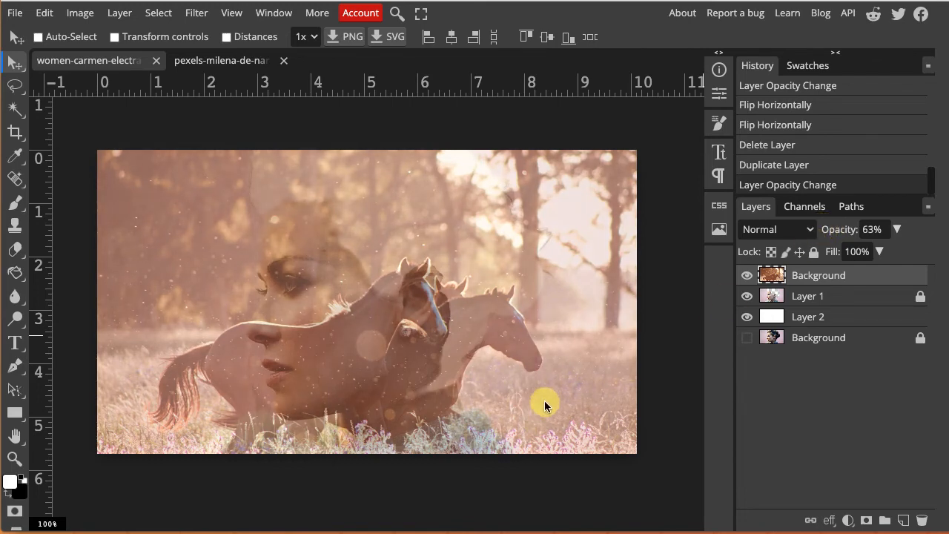
click(77, 15)
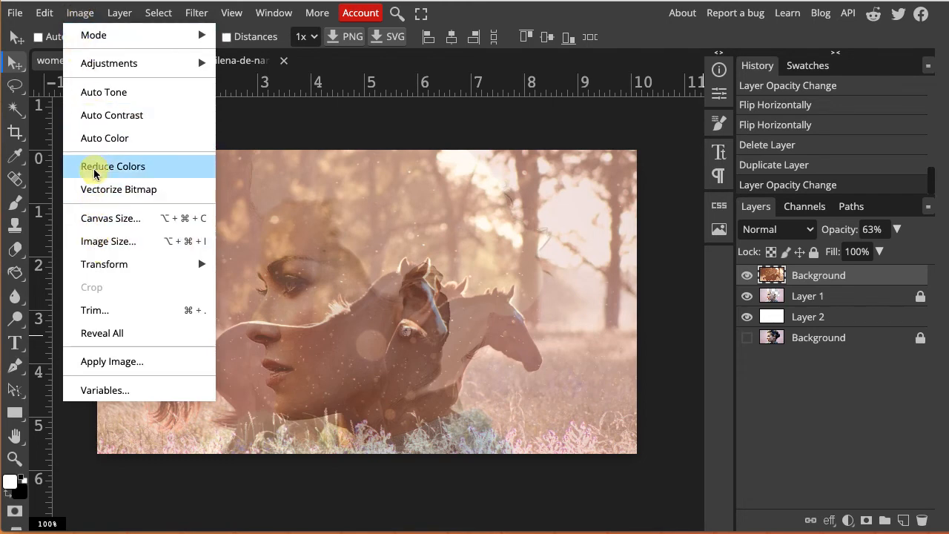
mouse_move(40, 9)
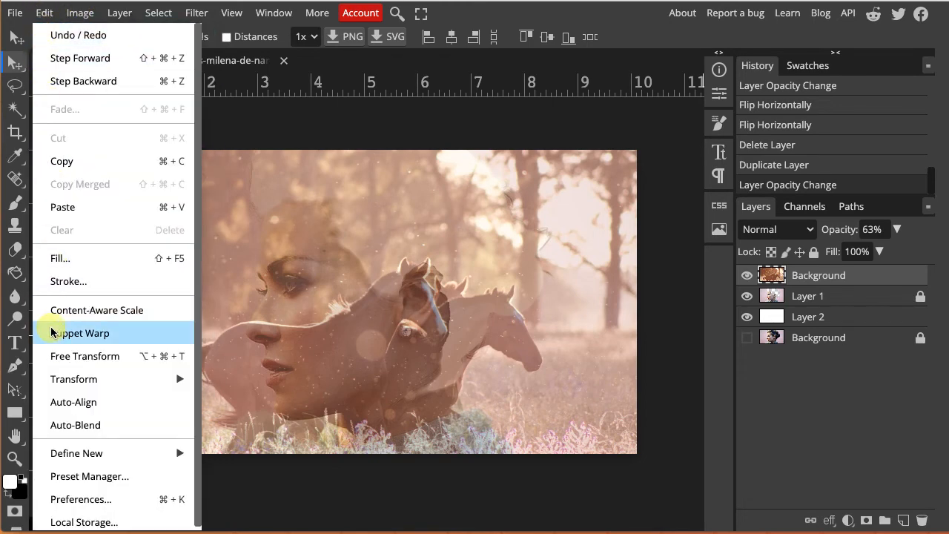
click(61, 354)
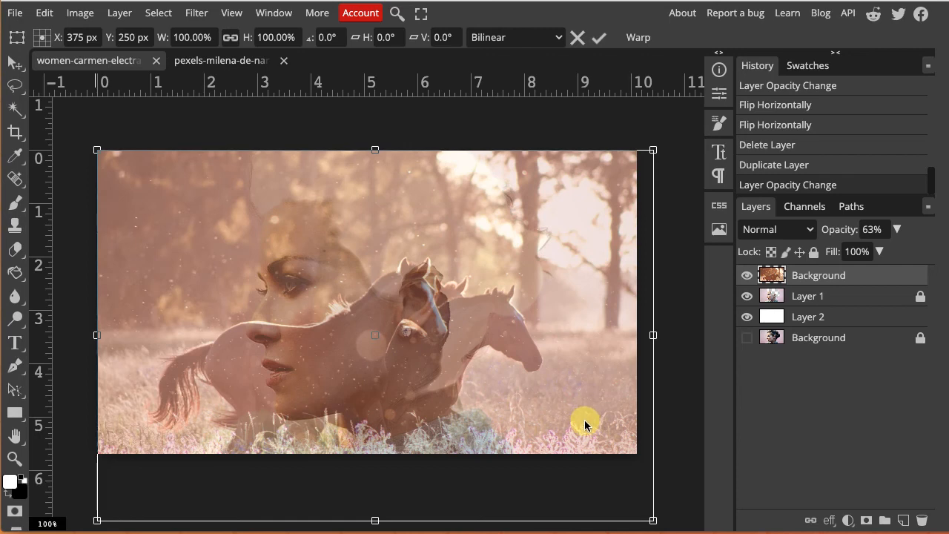
drag(583, 421, 562, 333)
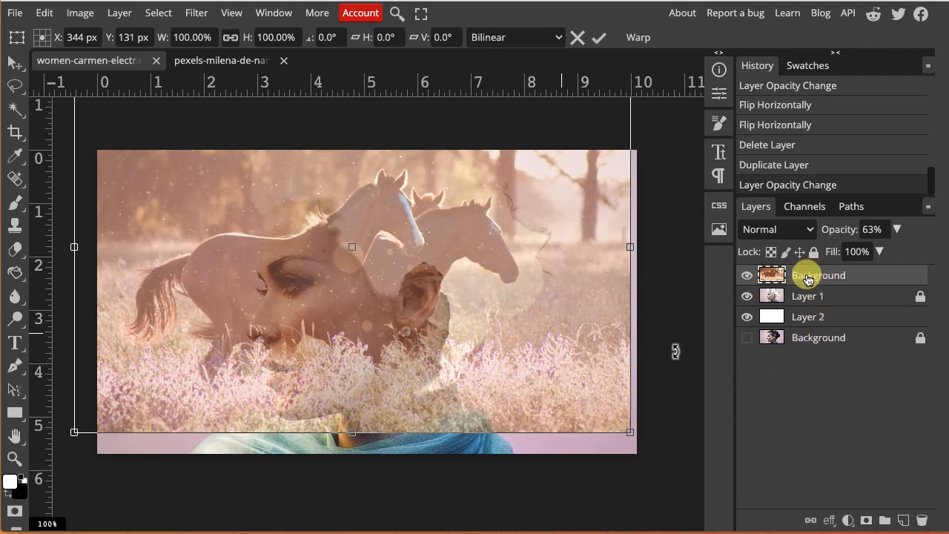
- Move the horse layer beneath Layer 1 and raise its opacity to 100%
drag(809, 278, 808, 307)
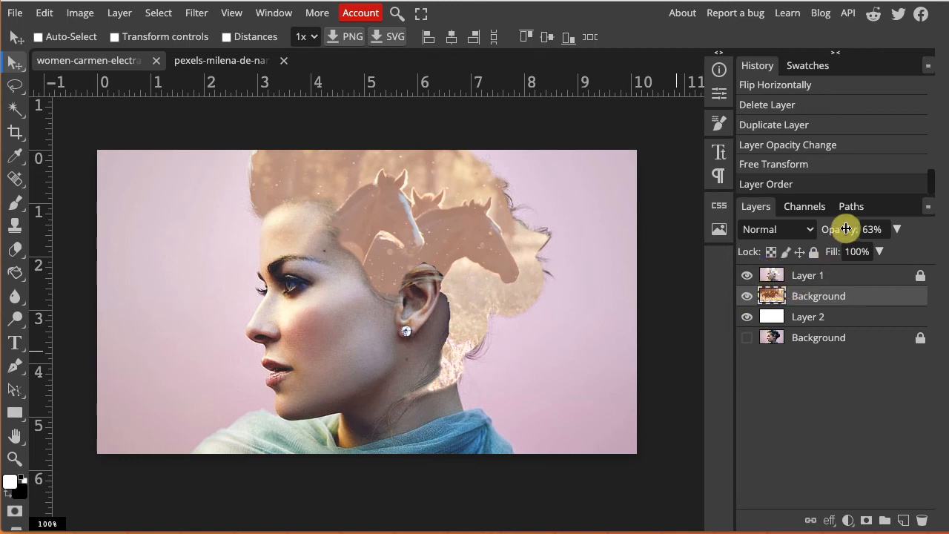
drag(838, 229, 867, 228)
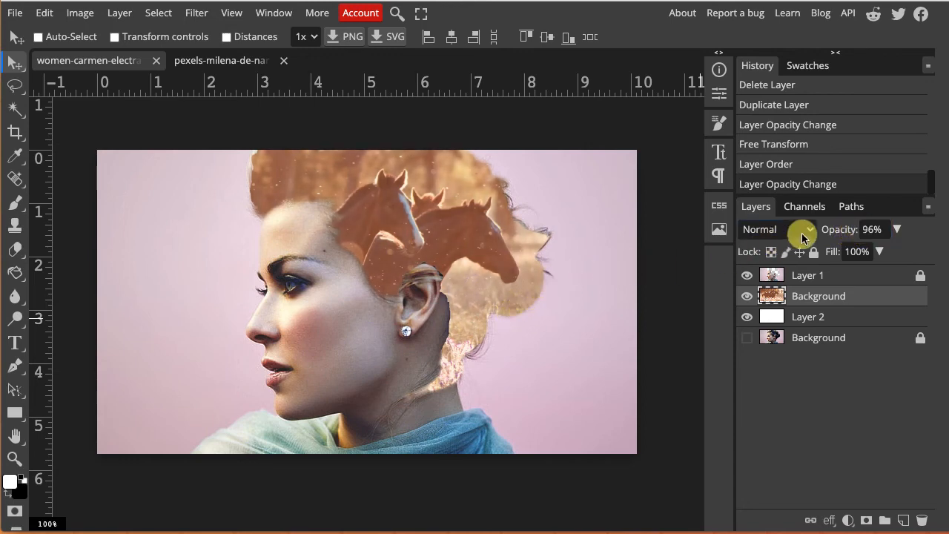
drag(833, 227, 840, 229)
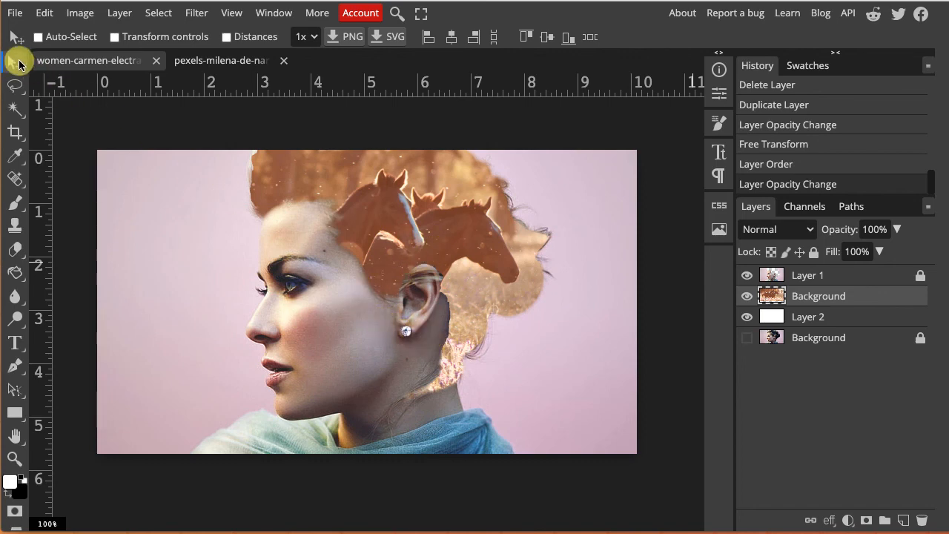
- Save the composite to the original portrait JPEG file, allowing the site to edit it
click(14, 14)
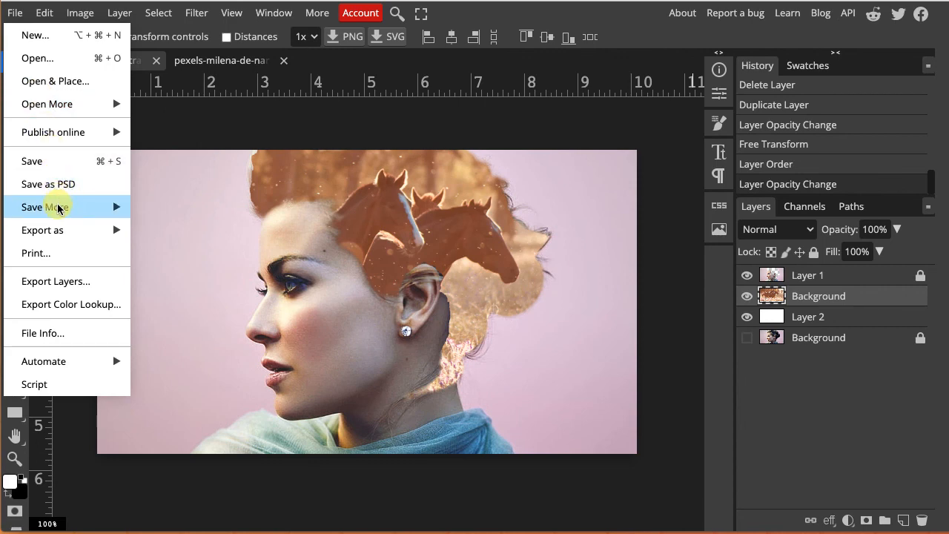
click(33, 162)
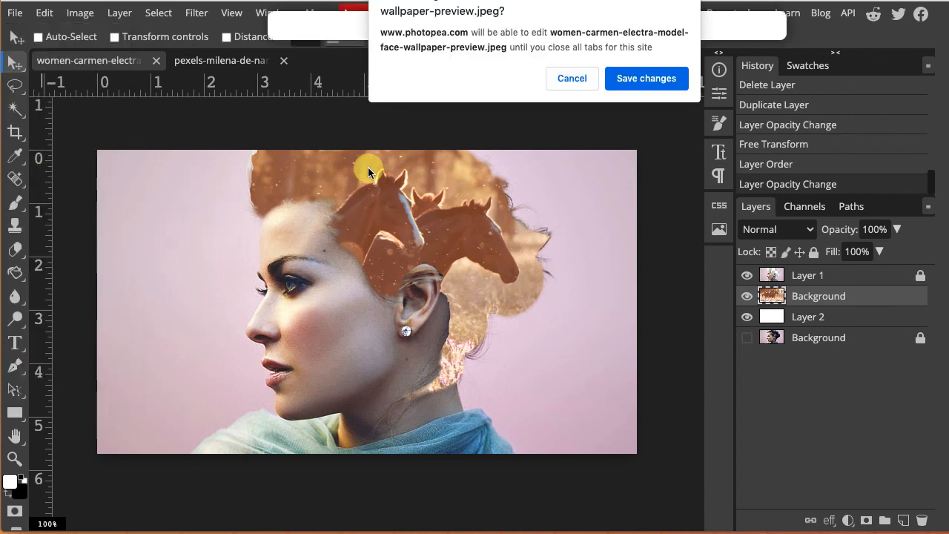
click(627, 79)
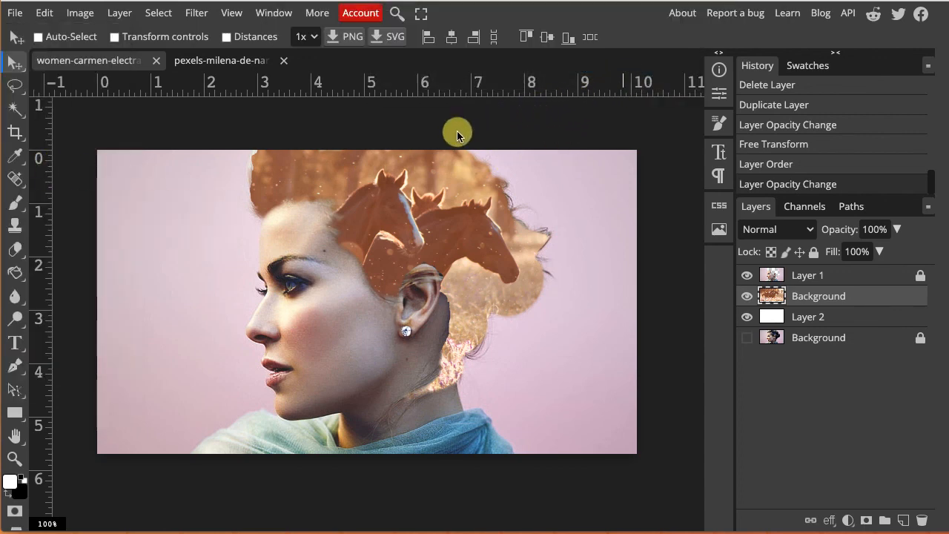
- Export the composite as a 728 × 410 px JPG at 70% quality, named "model composite photo"
click(15, 13)
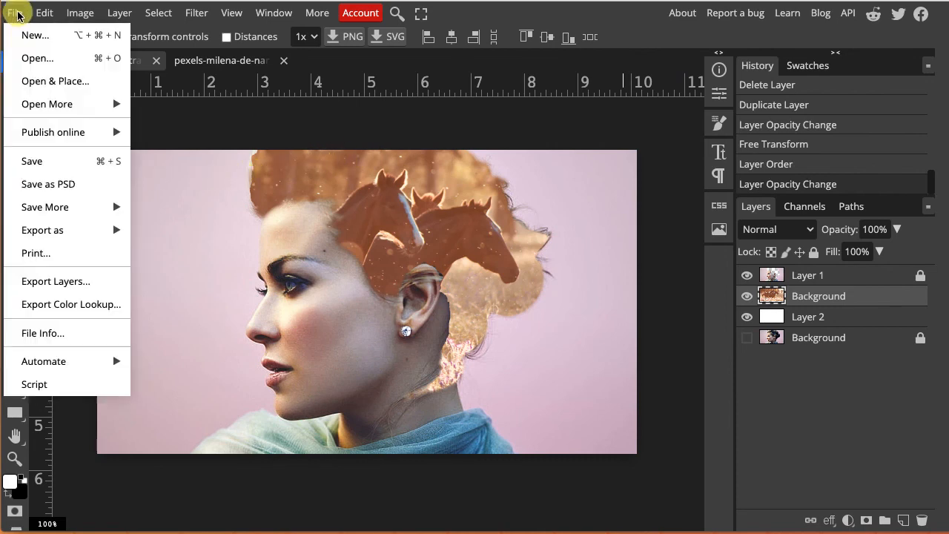
mouse_move(59, 229)
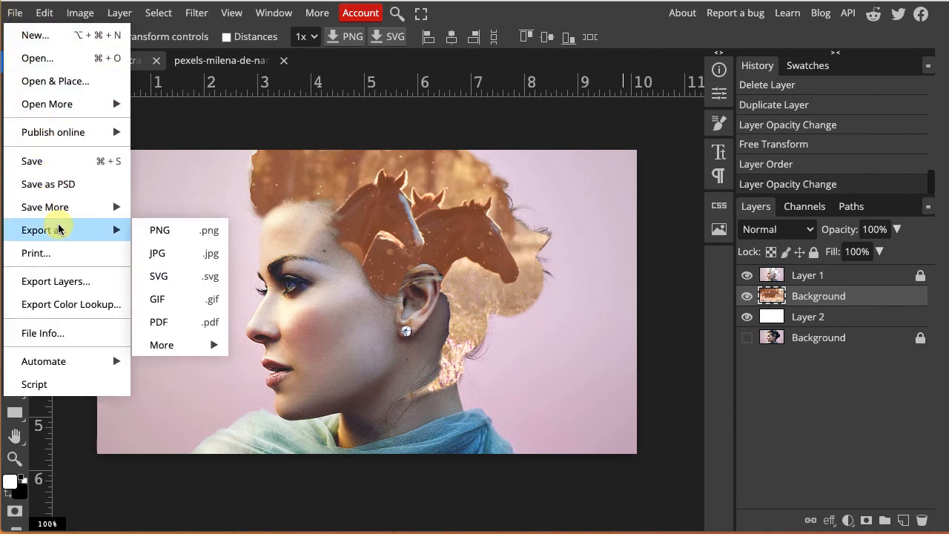
click(164, 260)
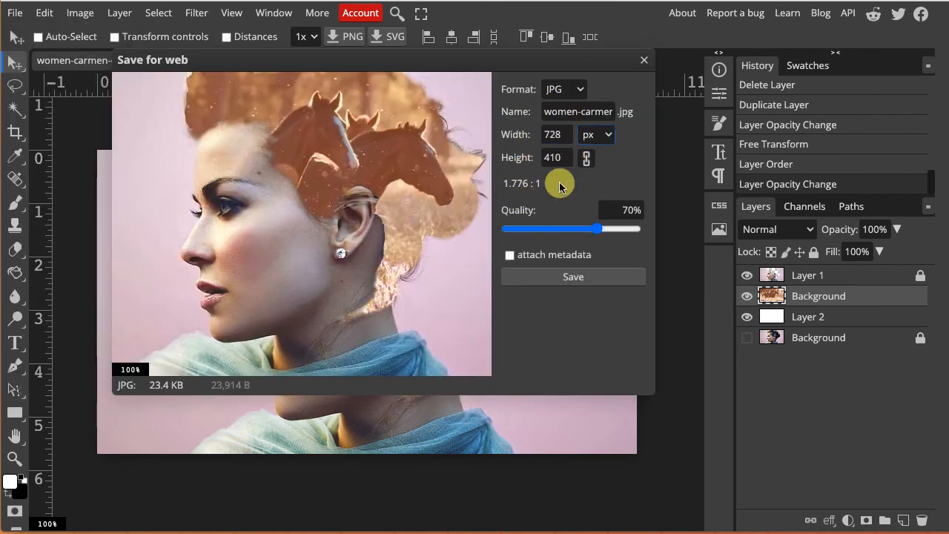
mouse_move(600, 229)
mouse_down()
mouse_move(652, 247)
mouse_move(599, 244)
mouse_up()
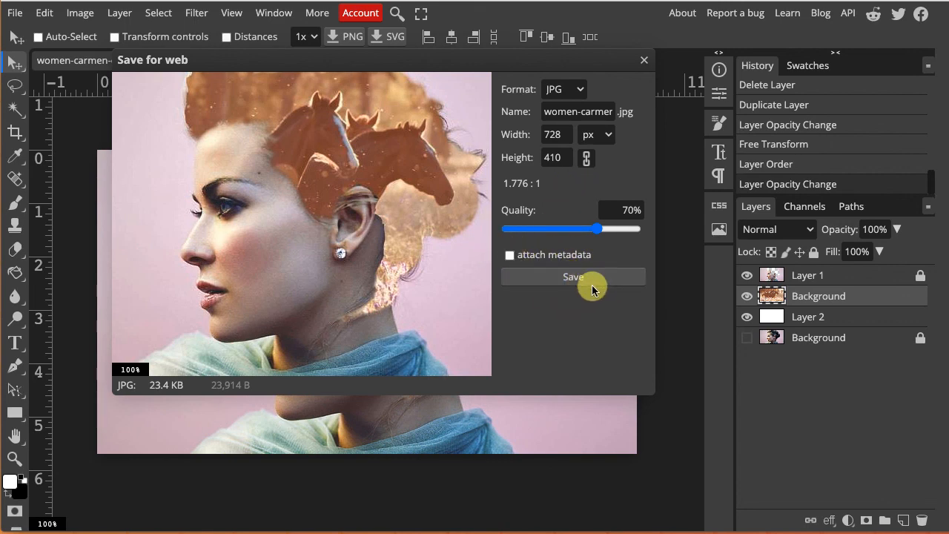
triple_click(593, 114)
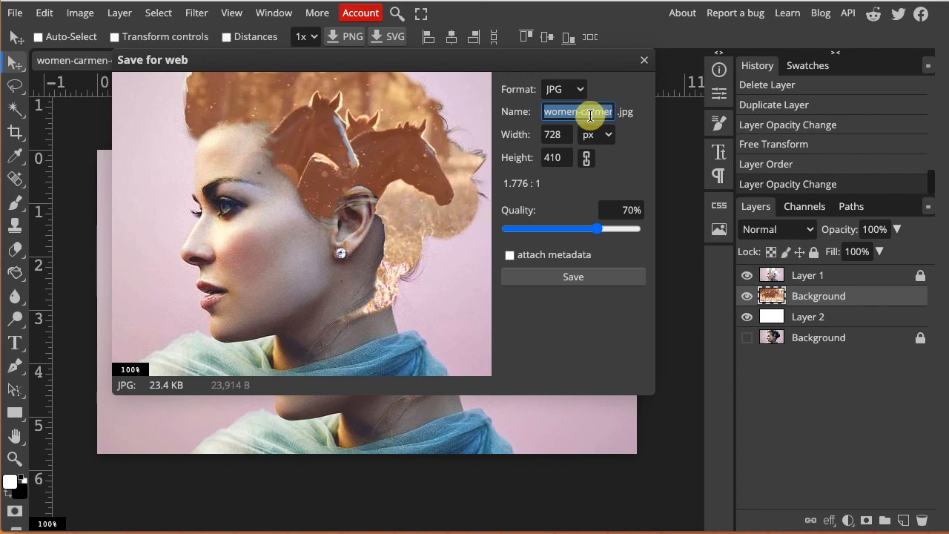
text(model)
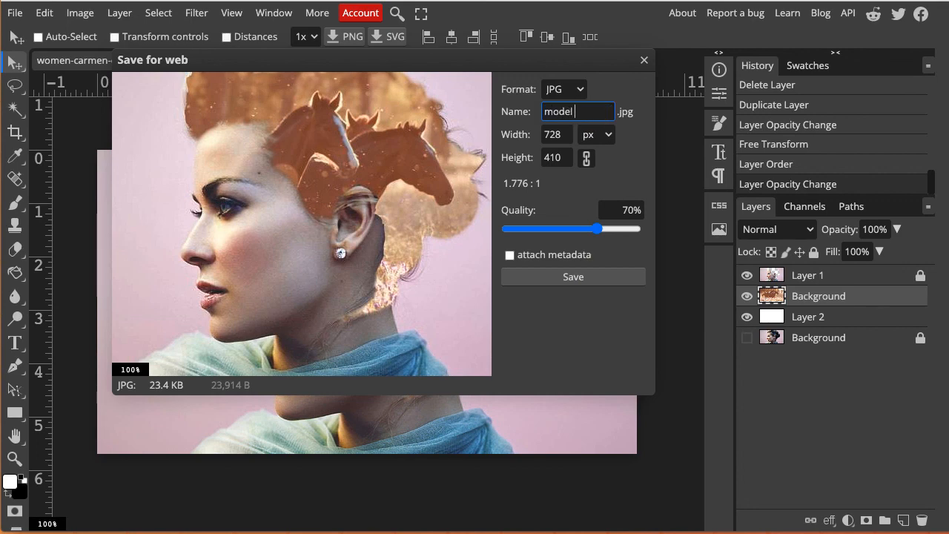
text( composite)
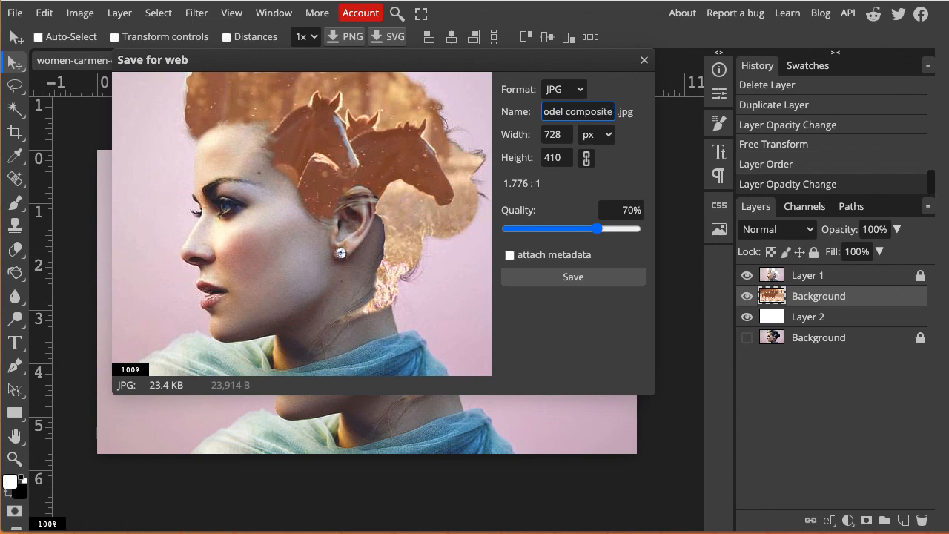
text( phototo)
click(584, 281)
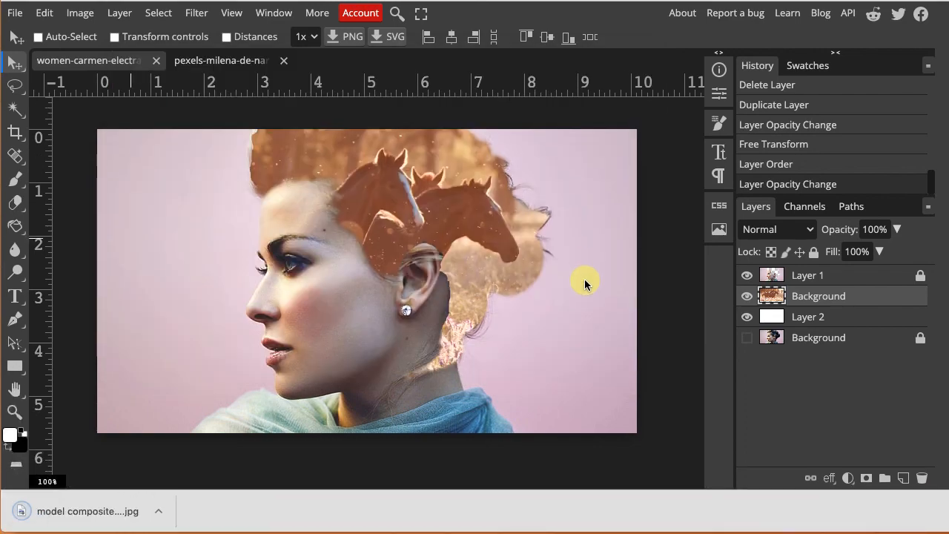